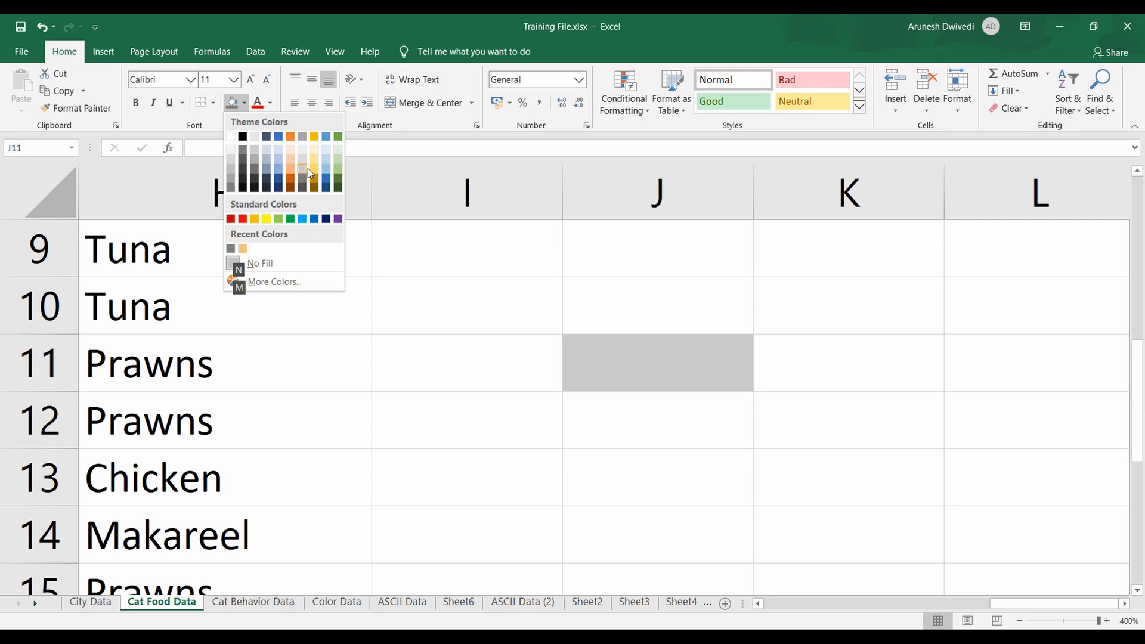
Fill cell J11 with the medium-light gold theme color
key(Down)
key(Down)
key(Up)
key(Up)
key(Up)
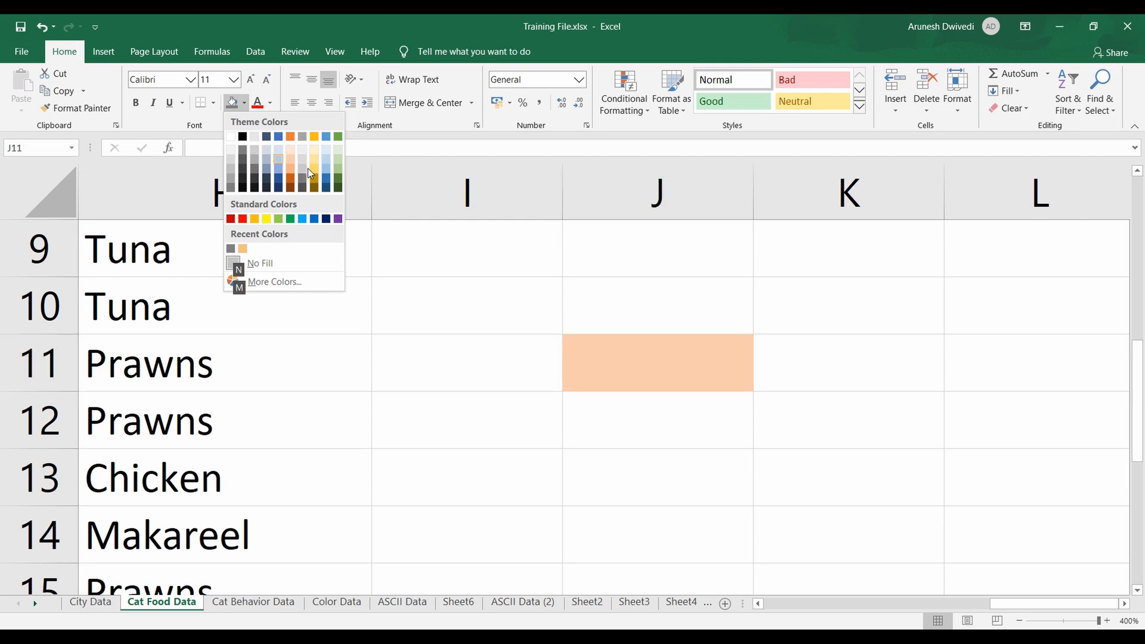
key(Left)
key(Right)
key(Down)
key(Down)
key(Down)
key(Down)
click(314, 170)
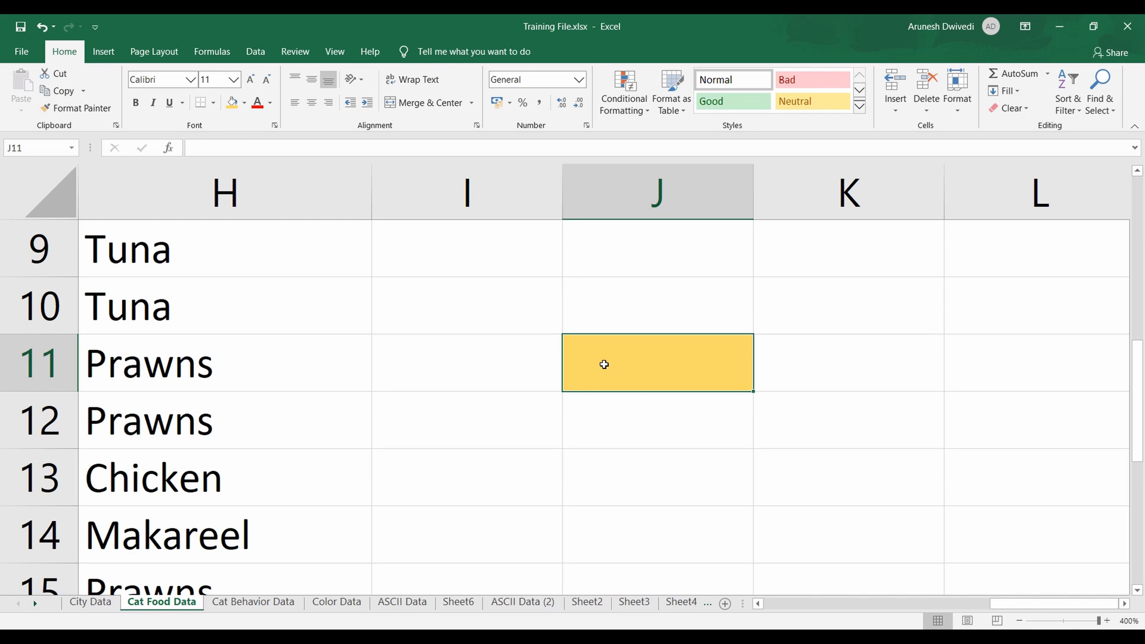
Give cell J11 a patterned fill with green as the pattern color and the Thin Vertical Stripe style
key(ctrl+1)
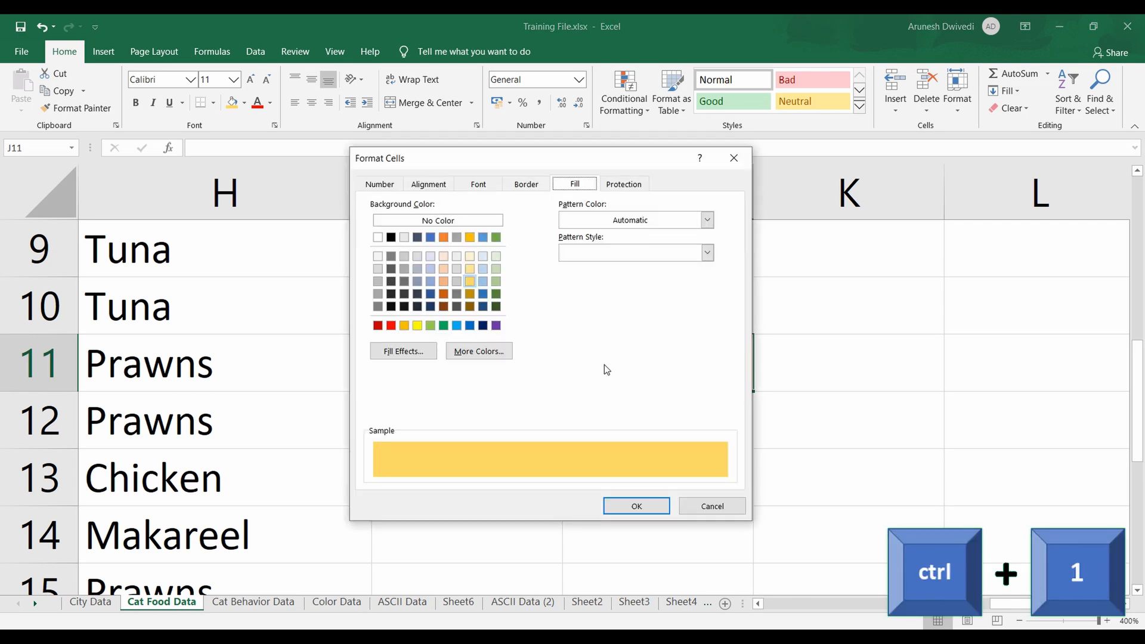
drag(575, 157, 356, 152)
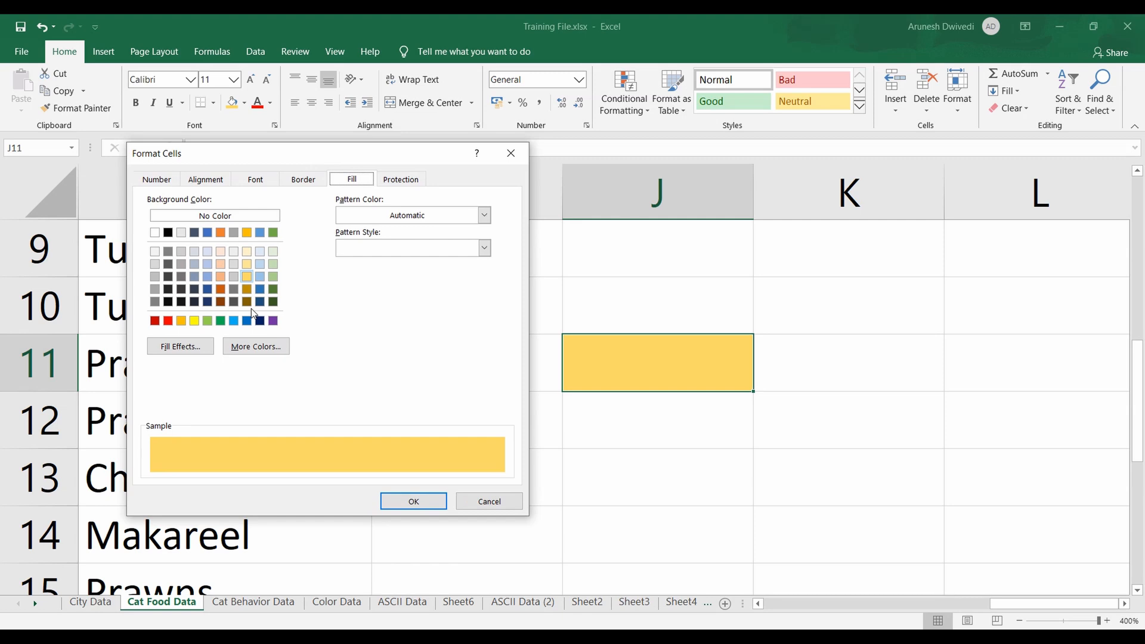
click(485, 216)
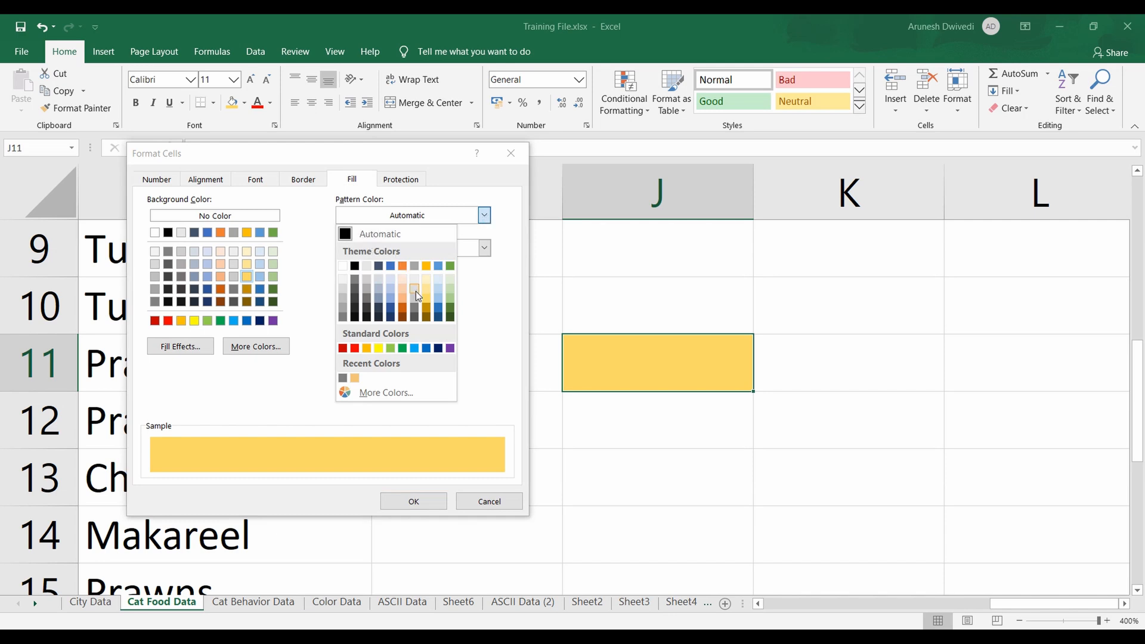
click(402, 348)
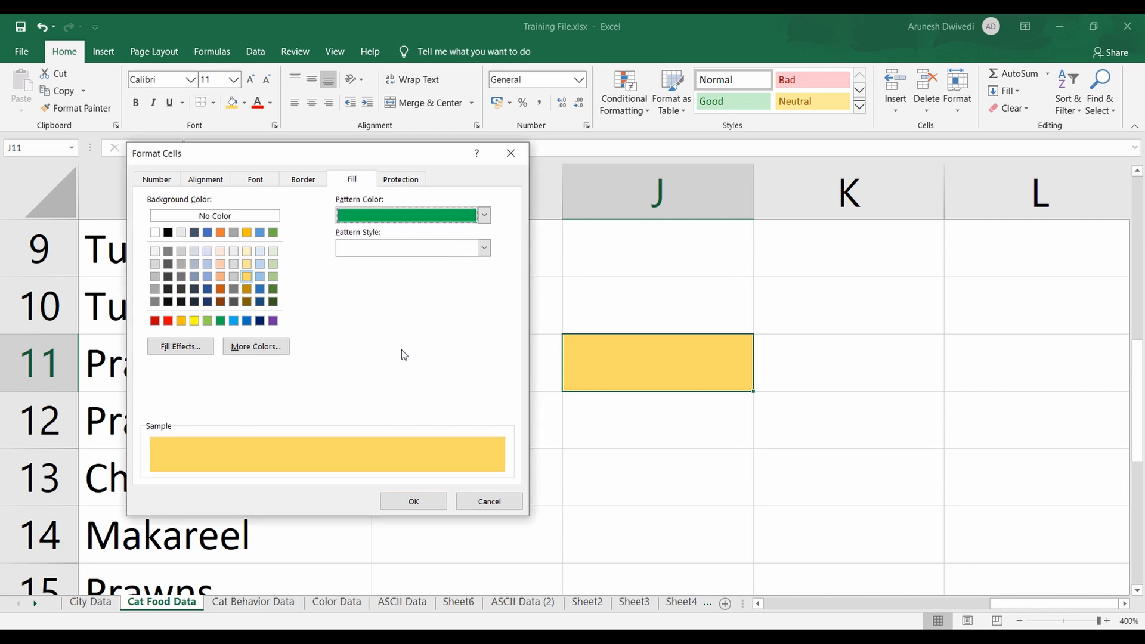
click(485, 248)
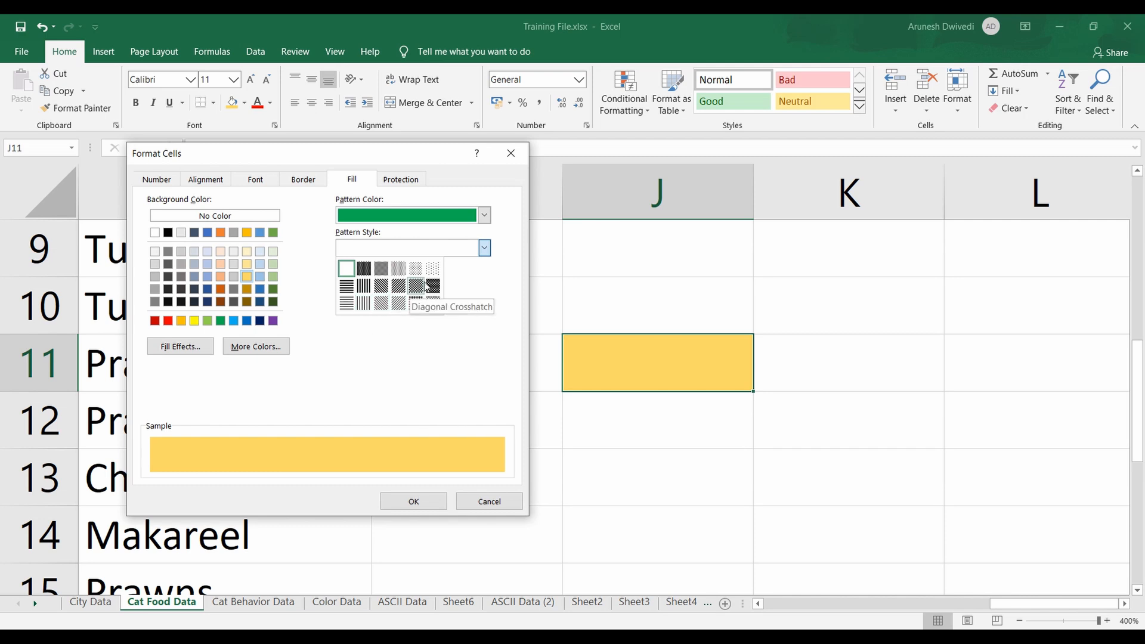
click(364, 304)
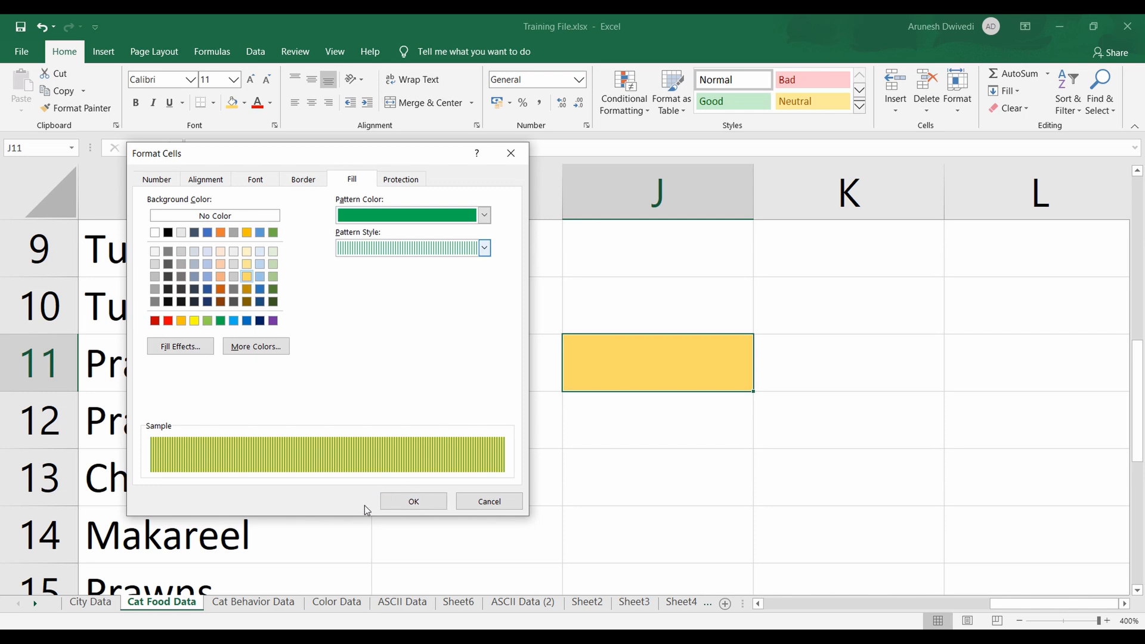
click(415, 502)
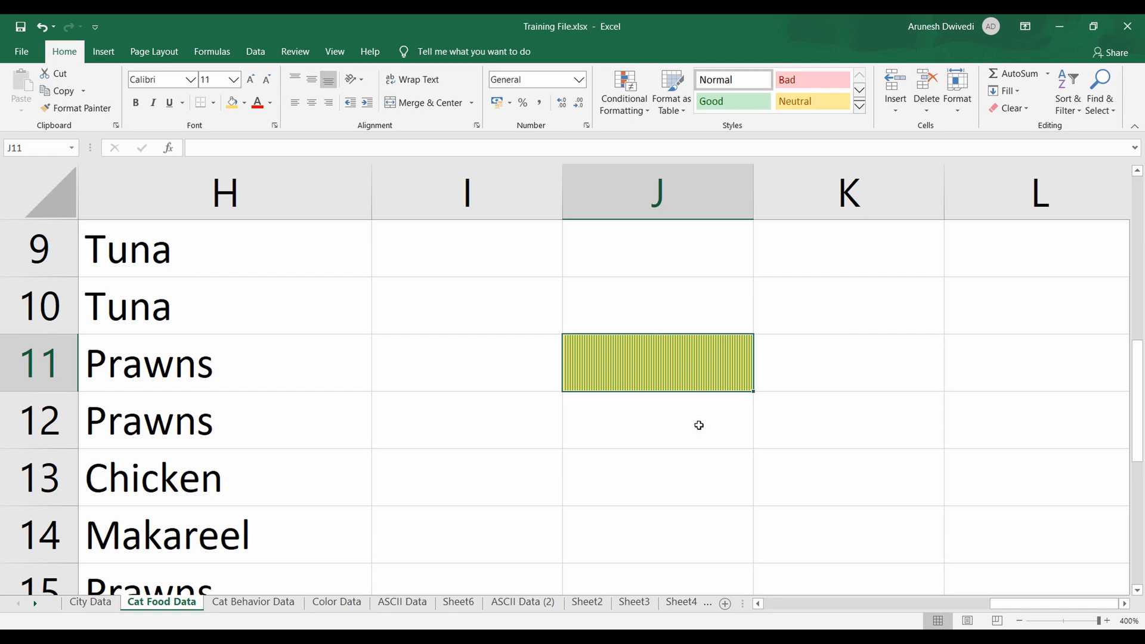
Change the pattern style of cell J11's fill to a thin horizontal crosshatch
key(ctrl+1)
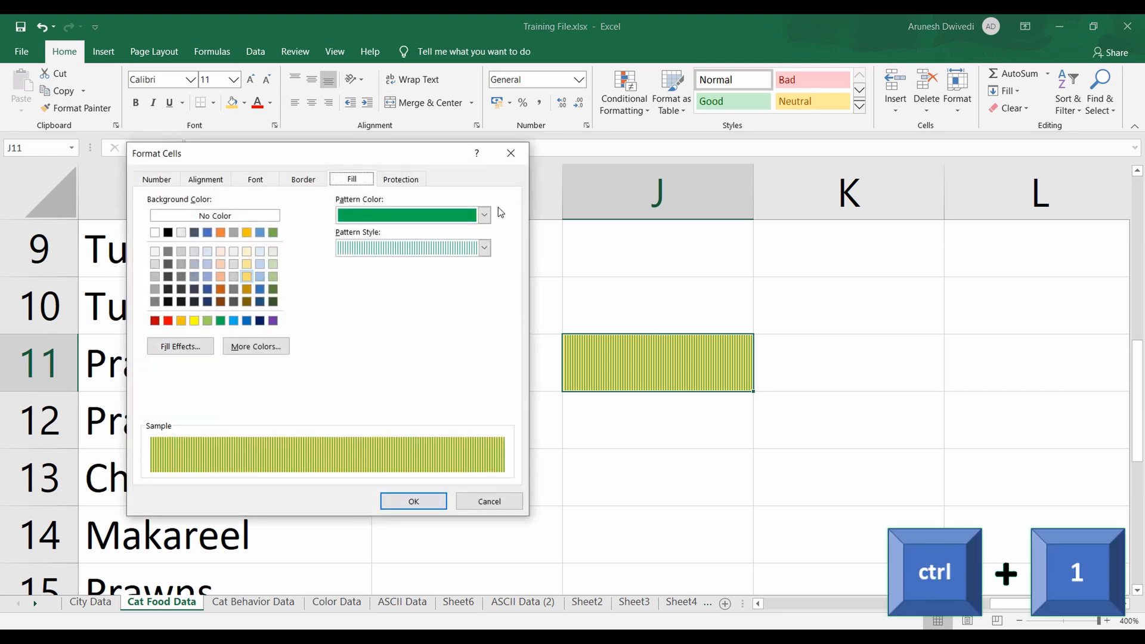
click(484, 248)
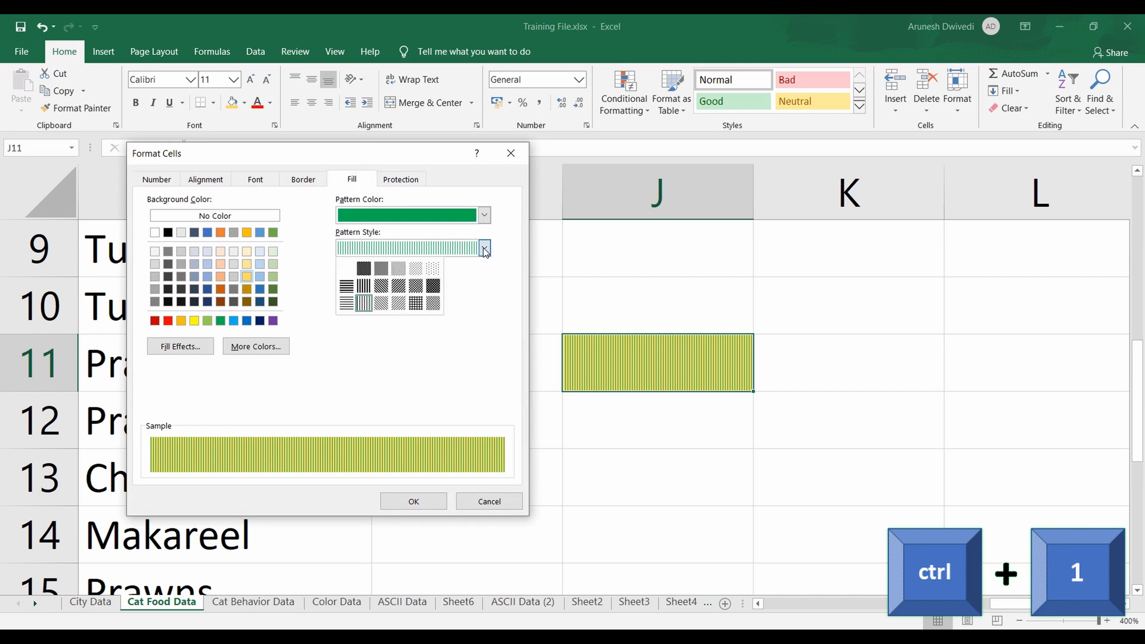
click(415, 303)
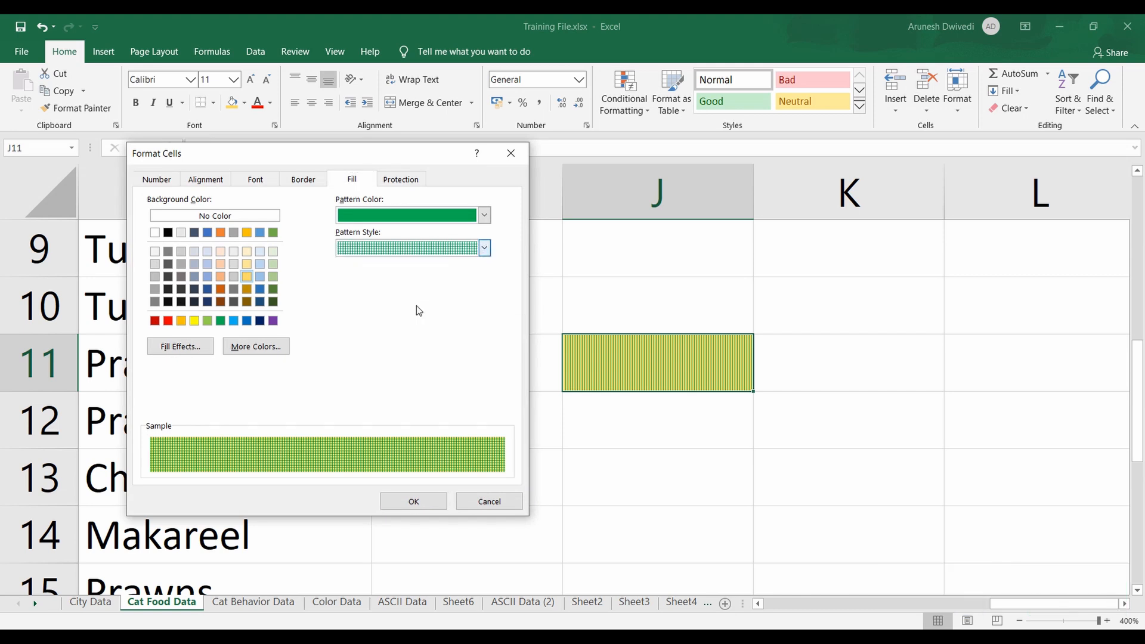
click(414, 501)
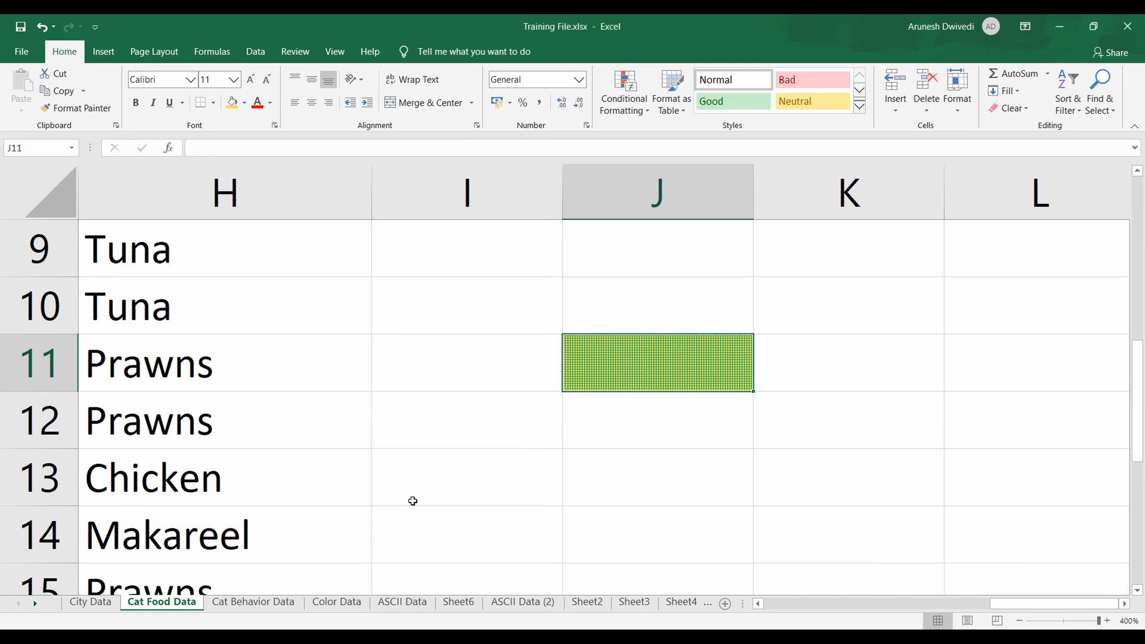
click(798, 414)
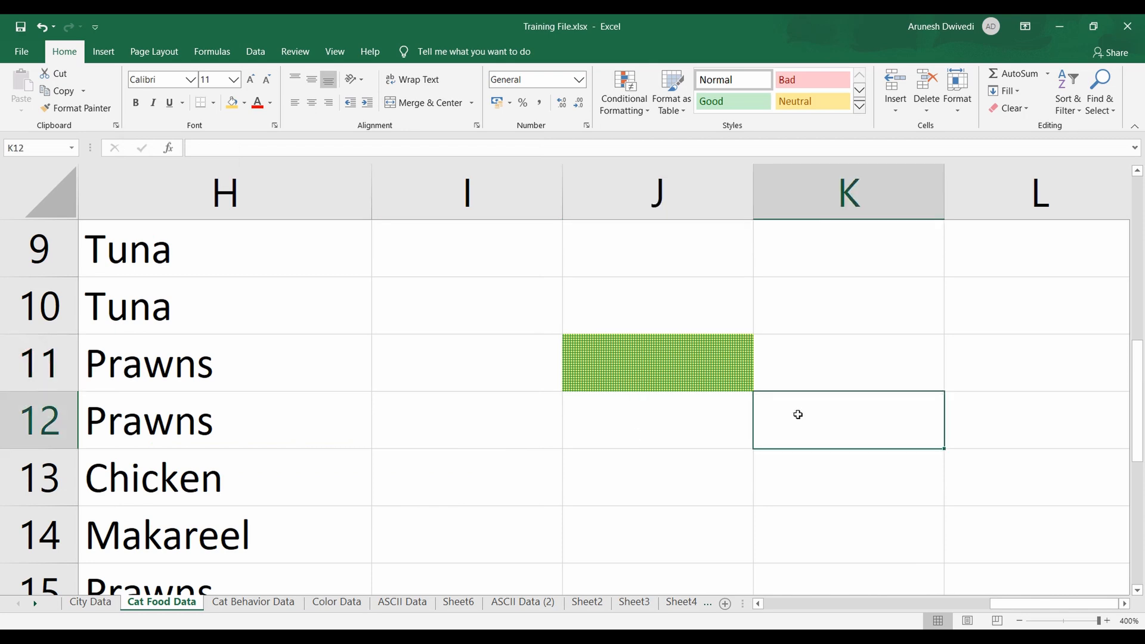
Set up a two-color gradient fill for cell J11 with red as Color 1 and yellow as Color 2
click(684, 356)
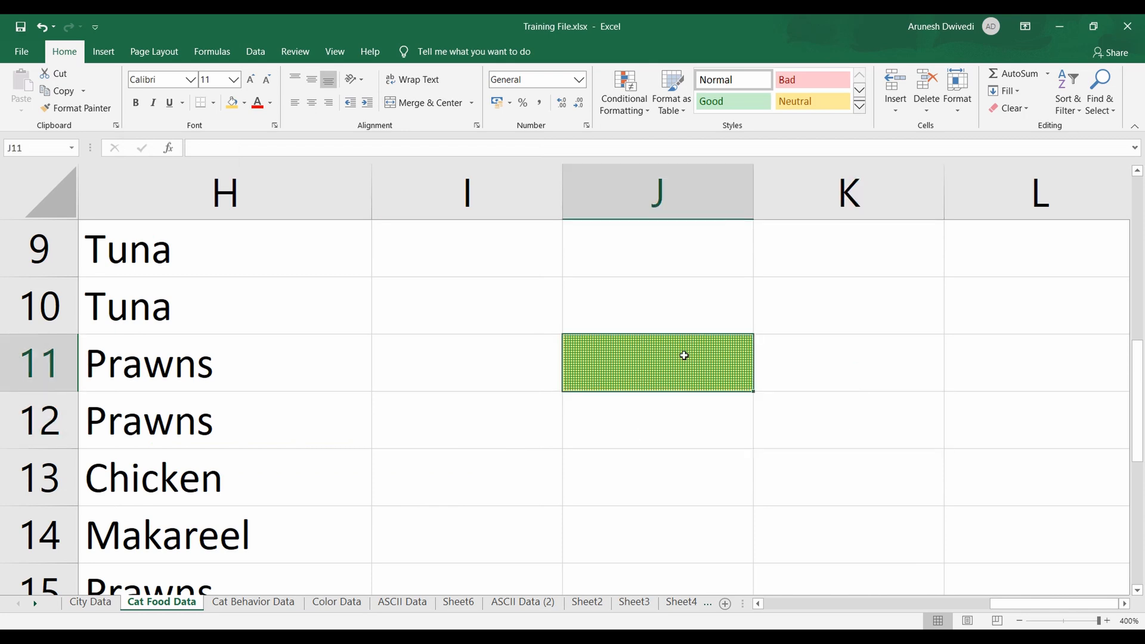
key(ctrl+1)
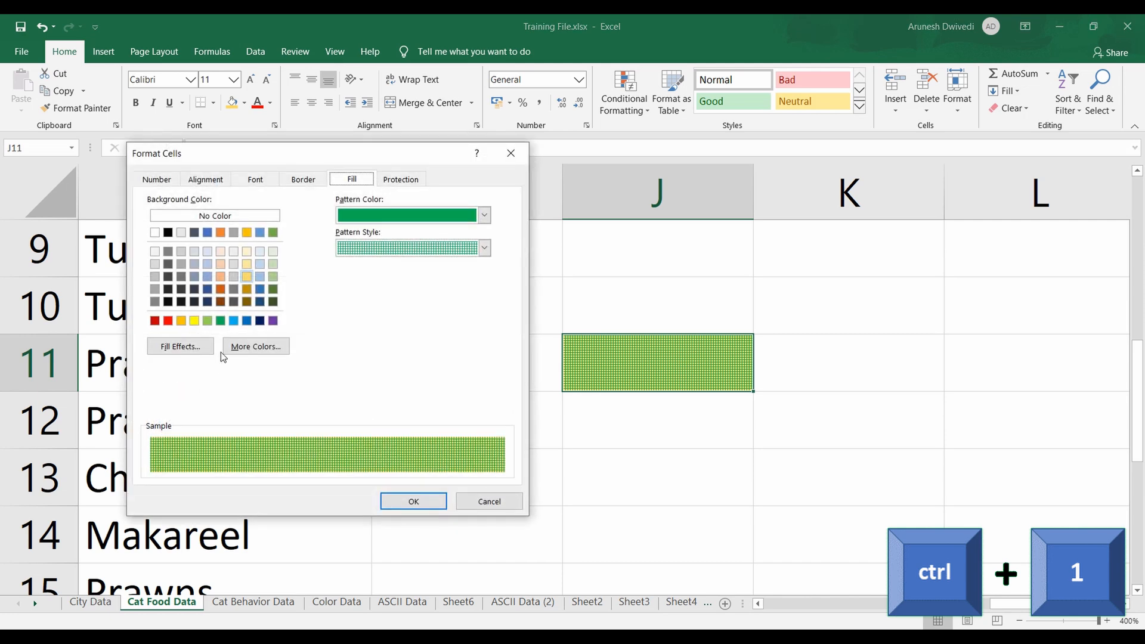
click(189, 355)
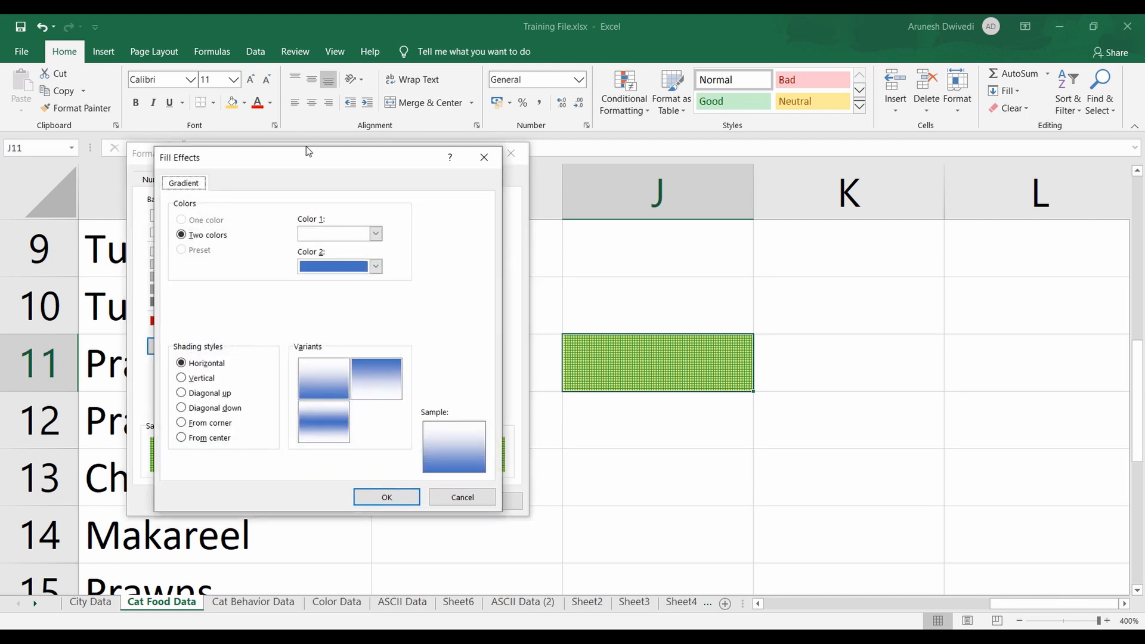
drag(306, 157, 555, 152)
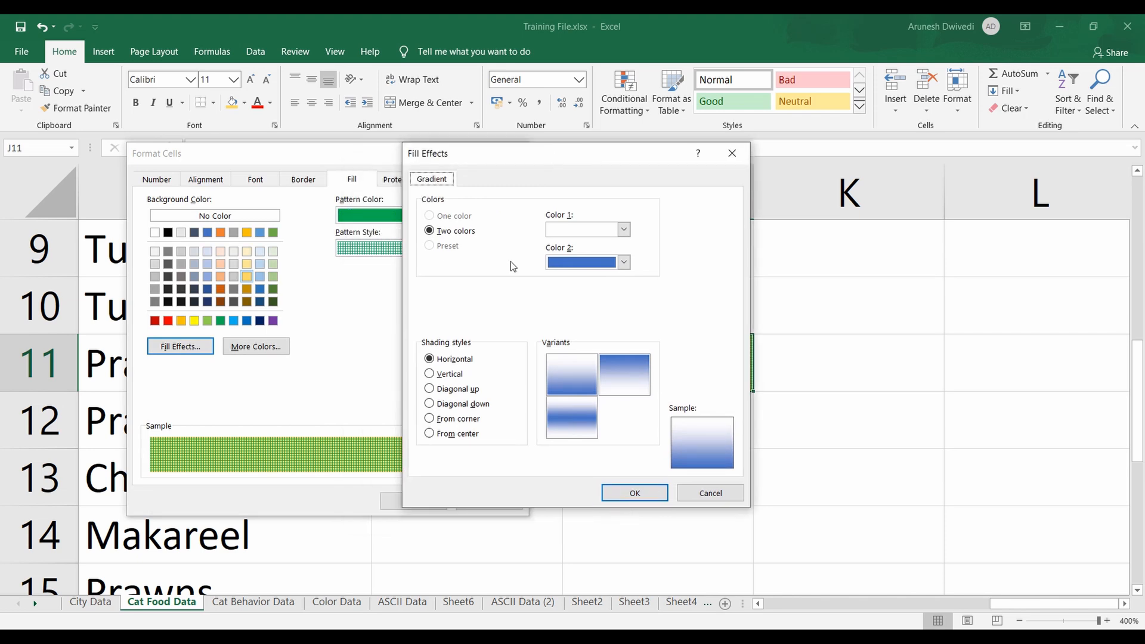
click(623, 230)
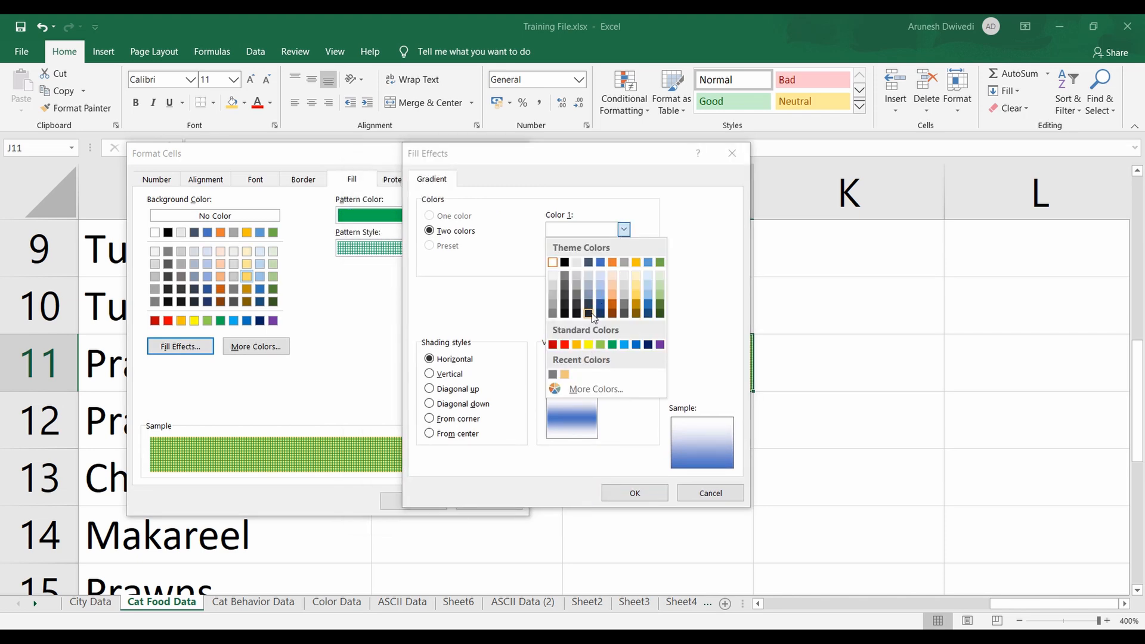
click(564, 344)
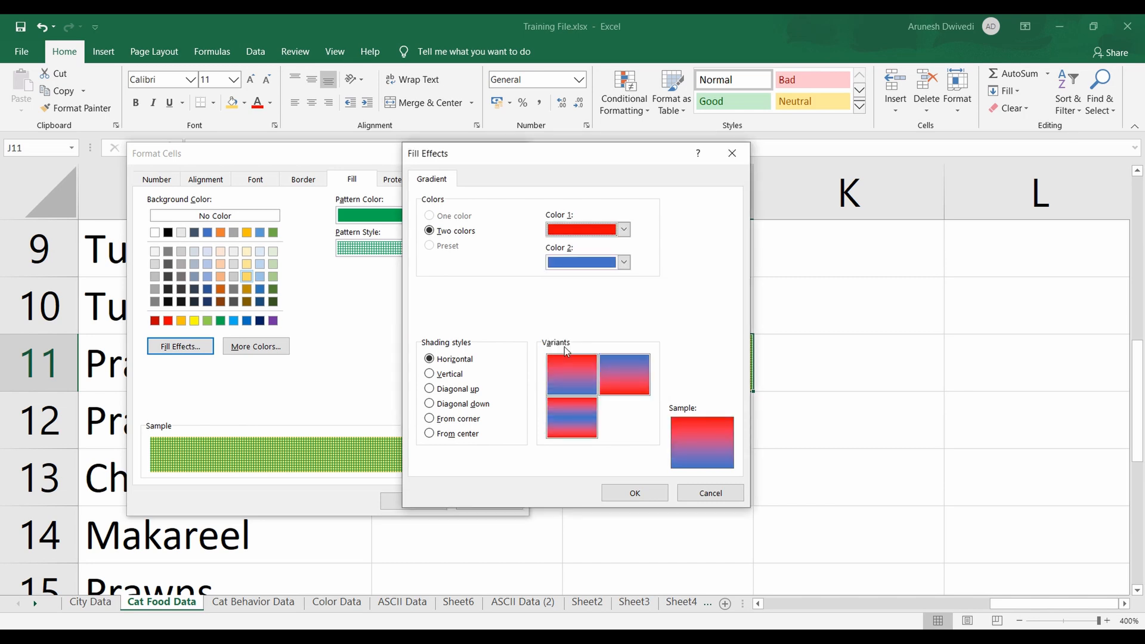
click(624, 263)
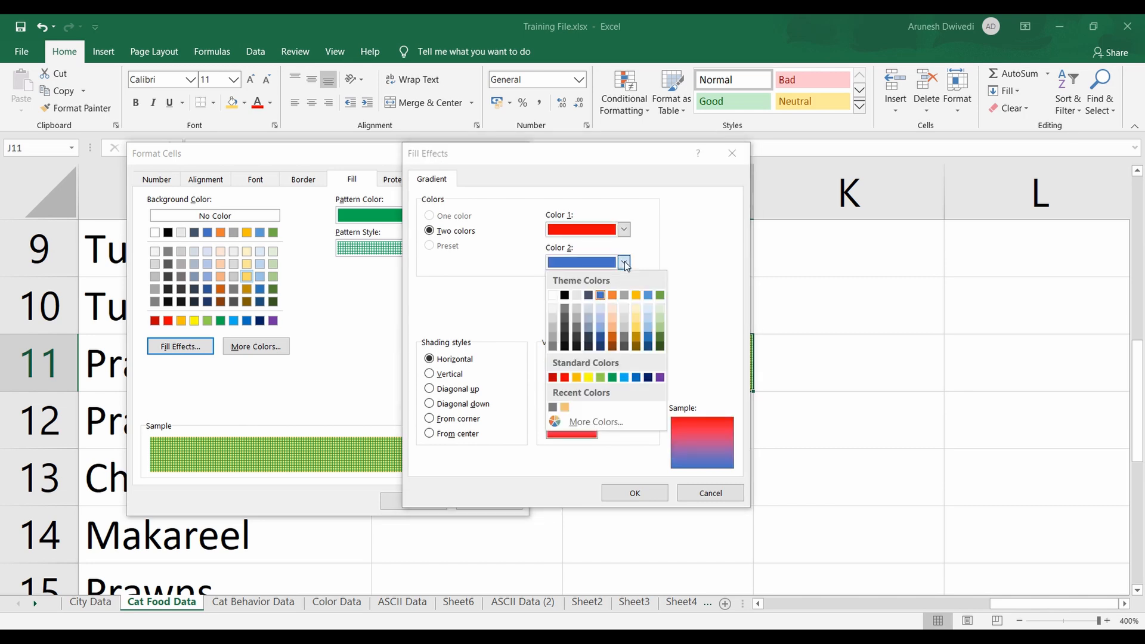
click(588, 379)
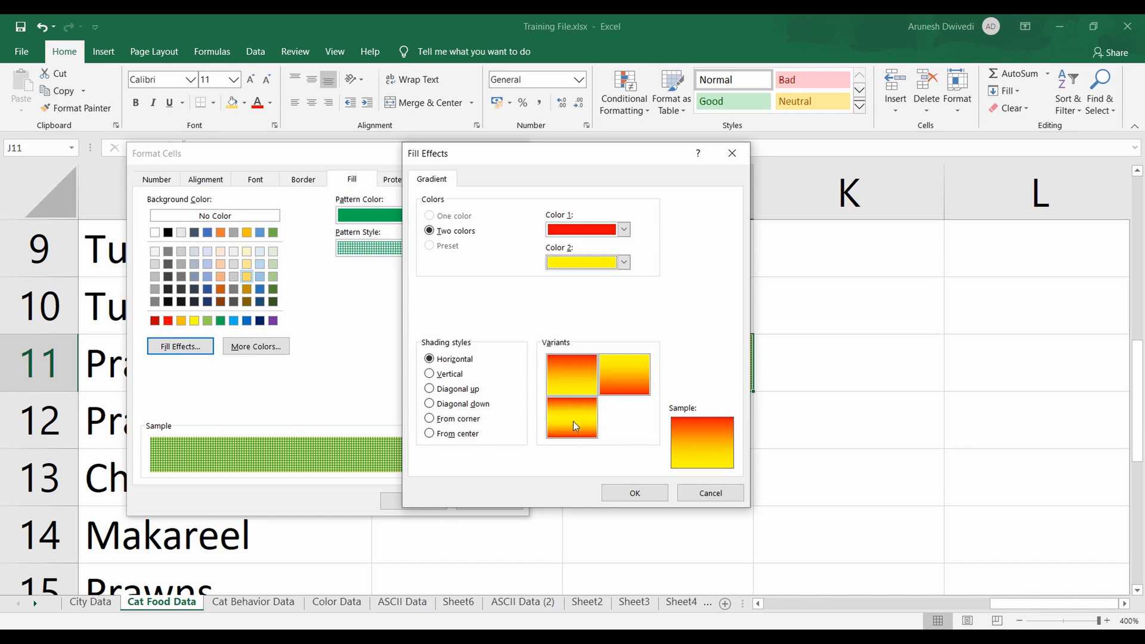
Try the Vertical and diagonal shading styles, then apply the gradient to cell J11 with From center shading
click(452, 376)
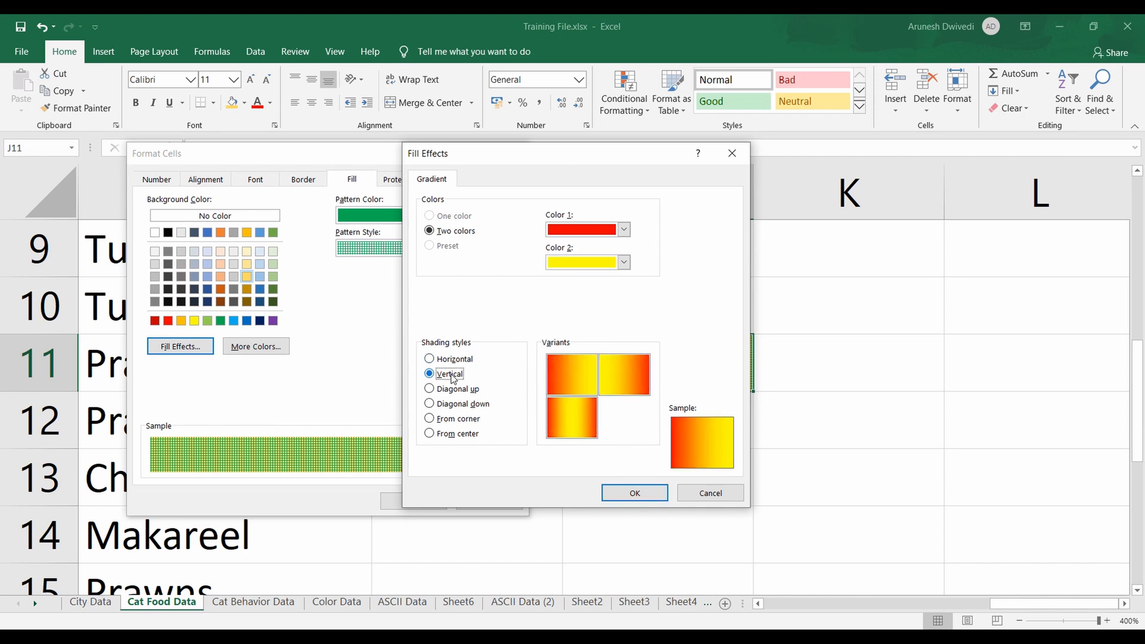
click(430, 390)
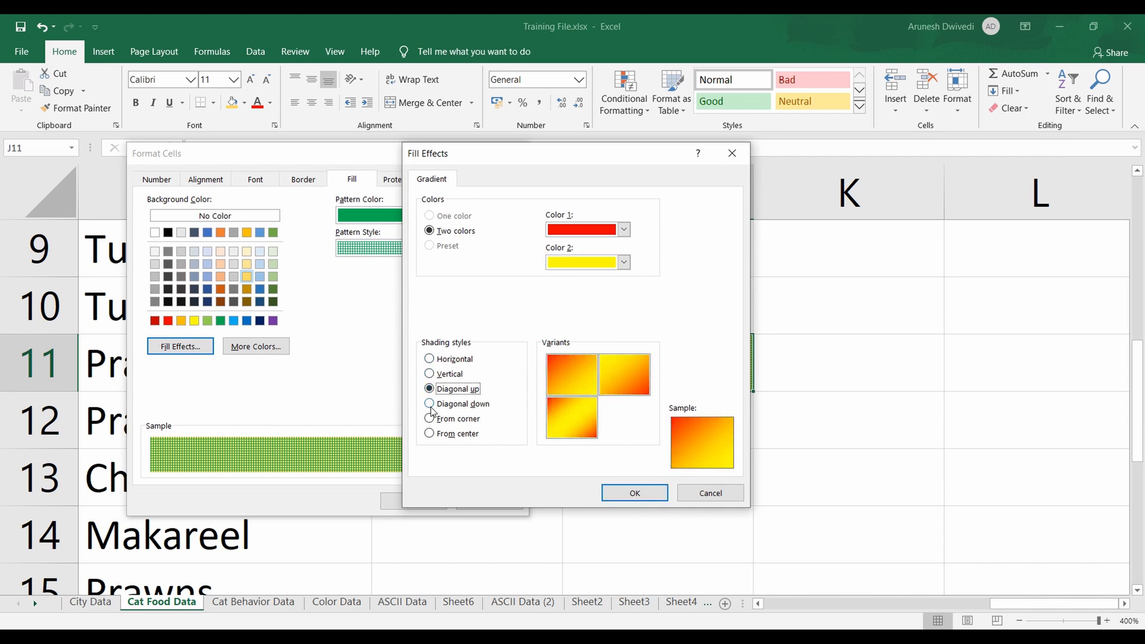
click(430, 404)
click(429, 434)
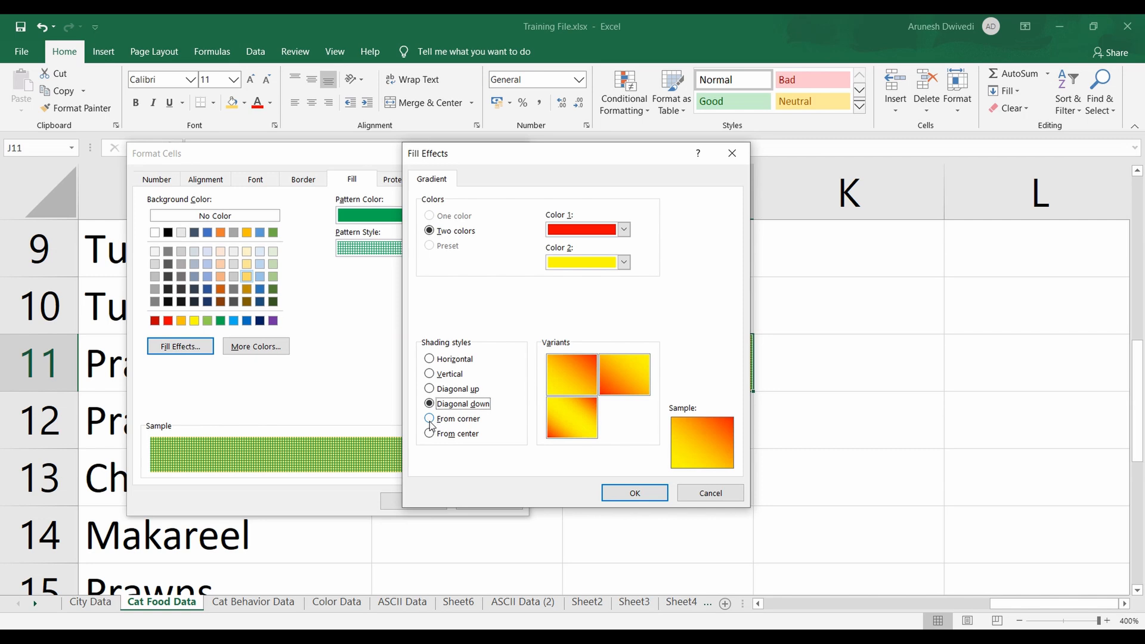
click(636, 494)
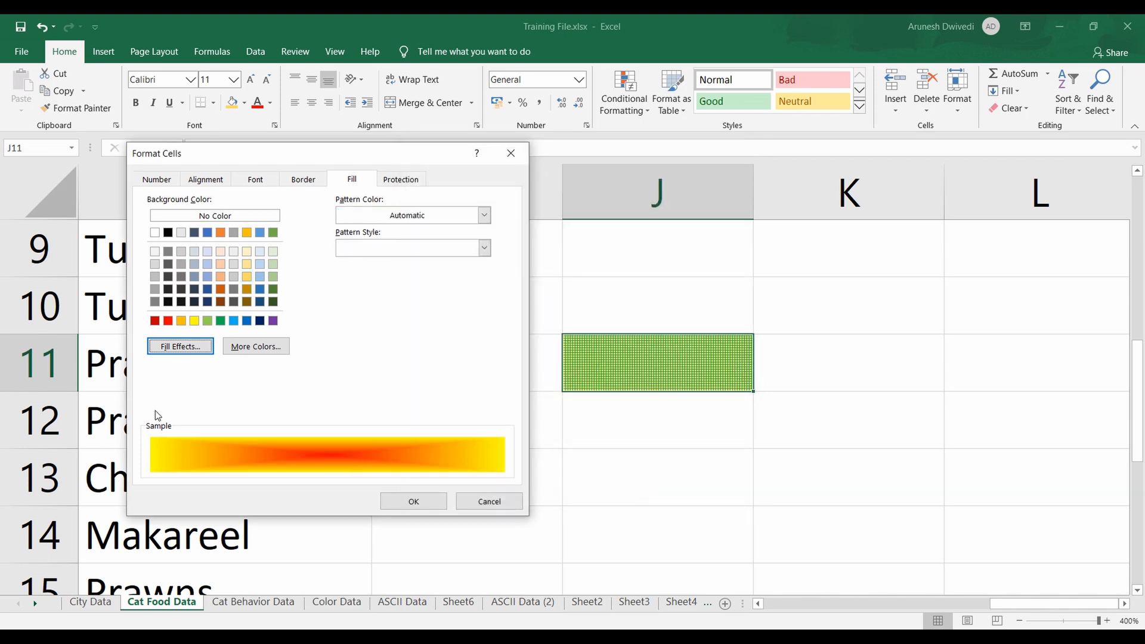
click(414, 501)
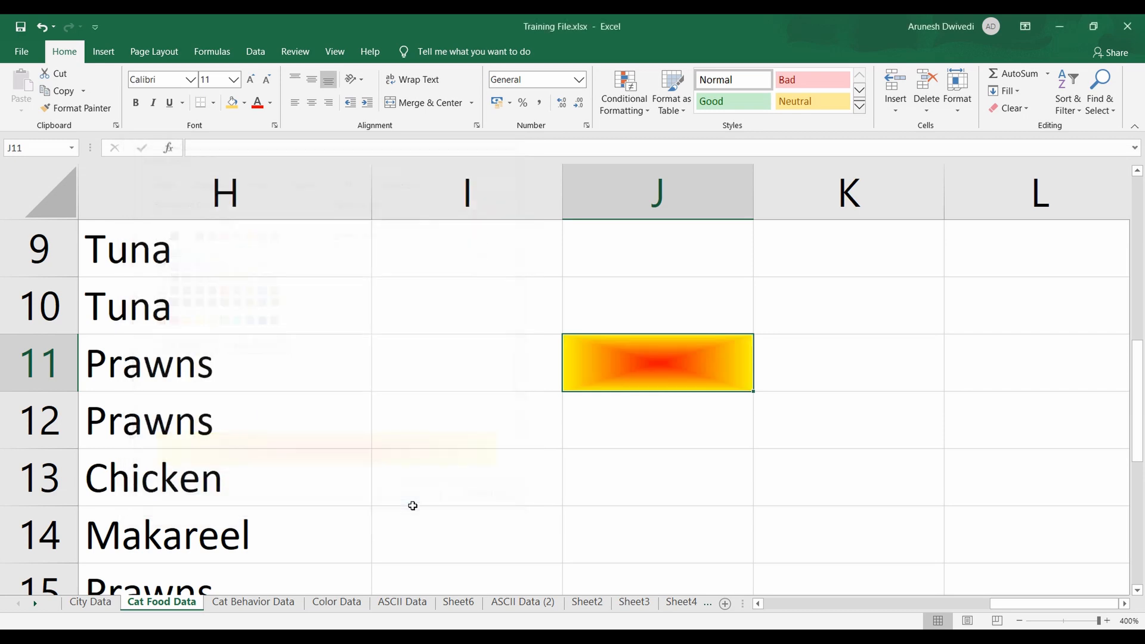
click(678, 428)
Replace cell J11's gradient with a dark orange thin diagonal stripe pattern on a dark gray background
click(721, 377)
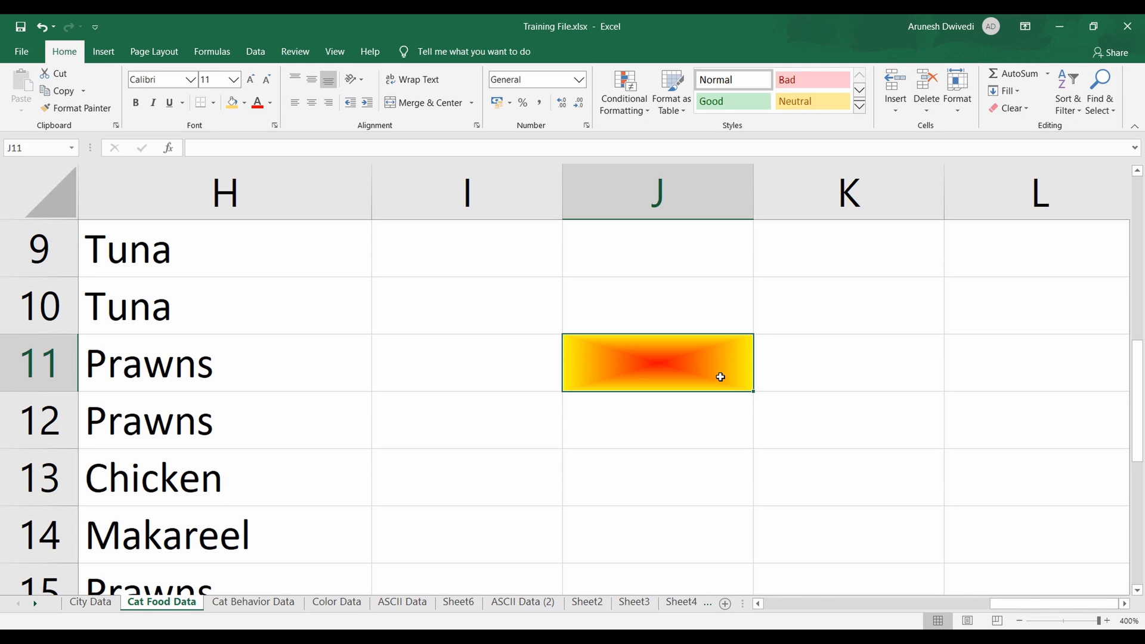
key(ctrl+1)
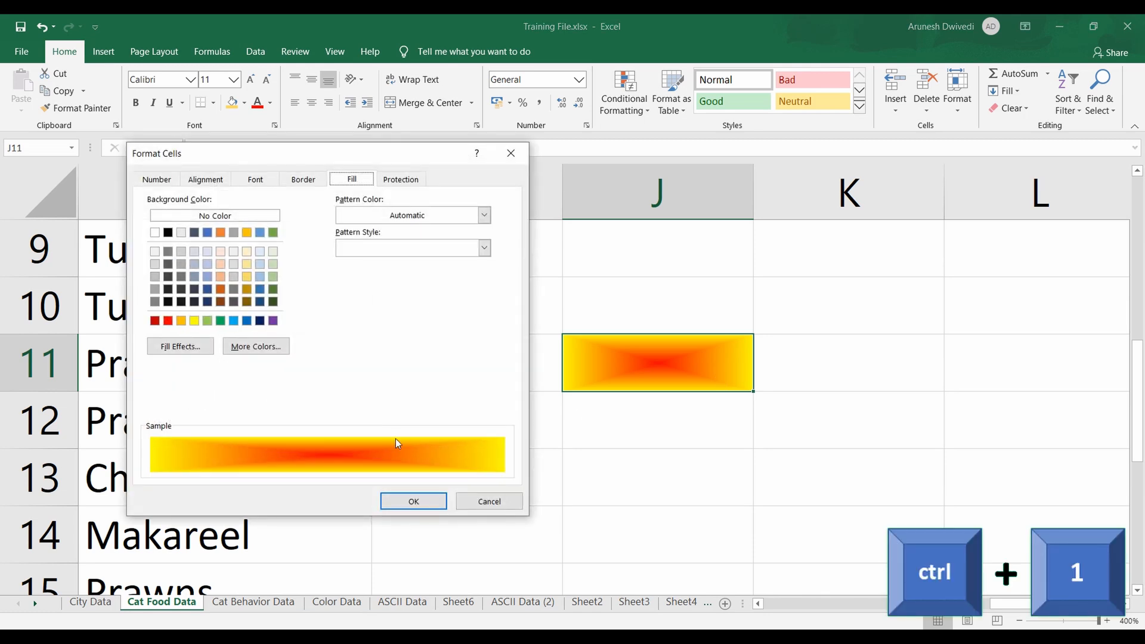
click(484, 215)
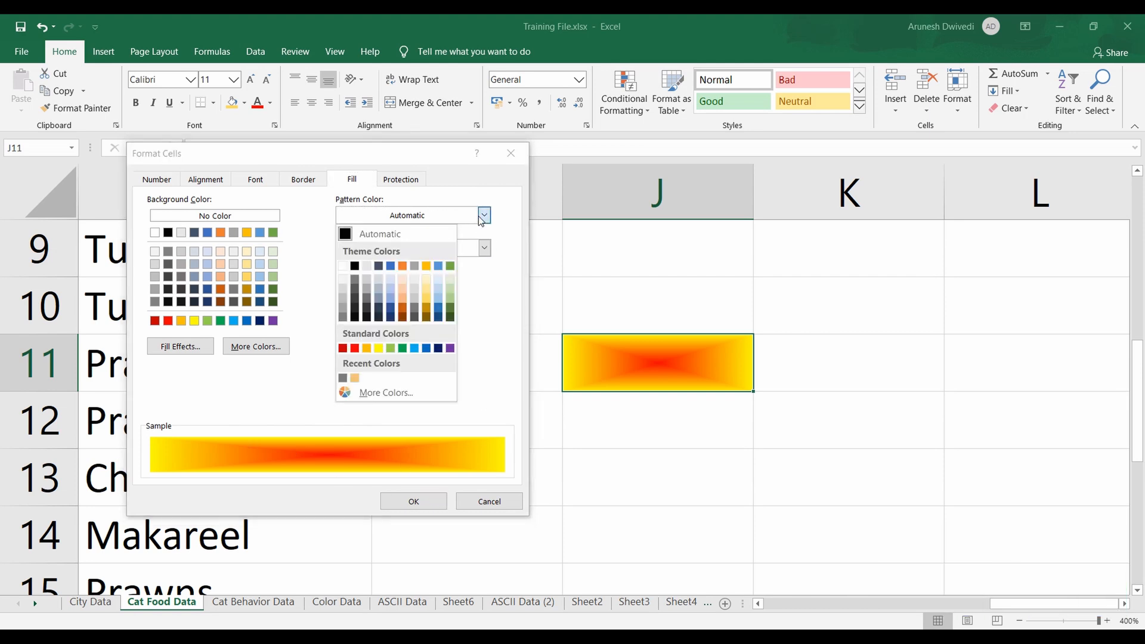
click(403, 309)
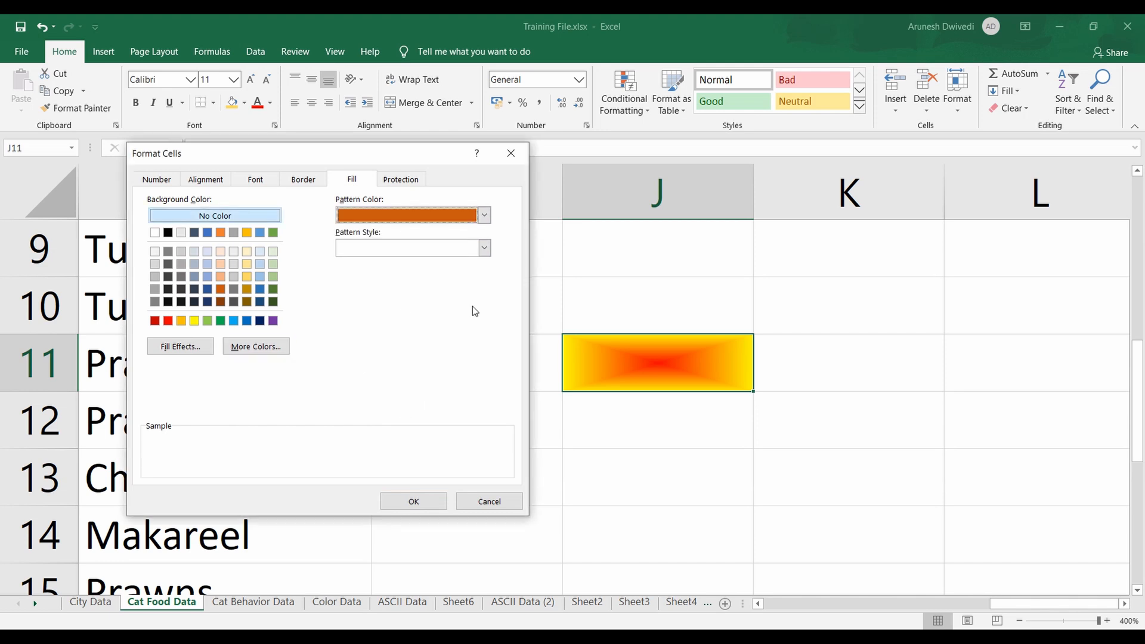
click(484, 248)
click(397, 302)
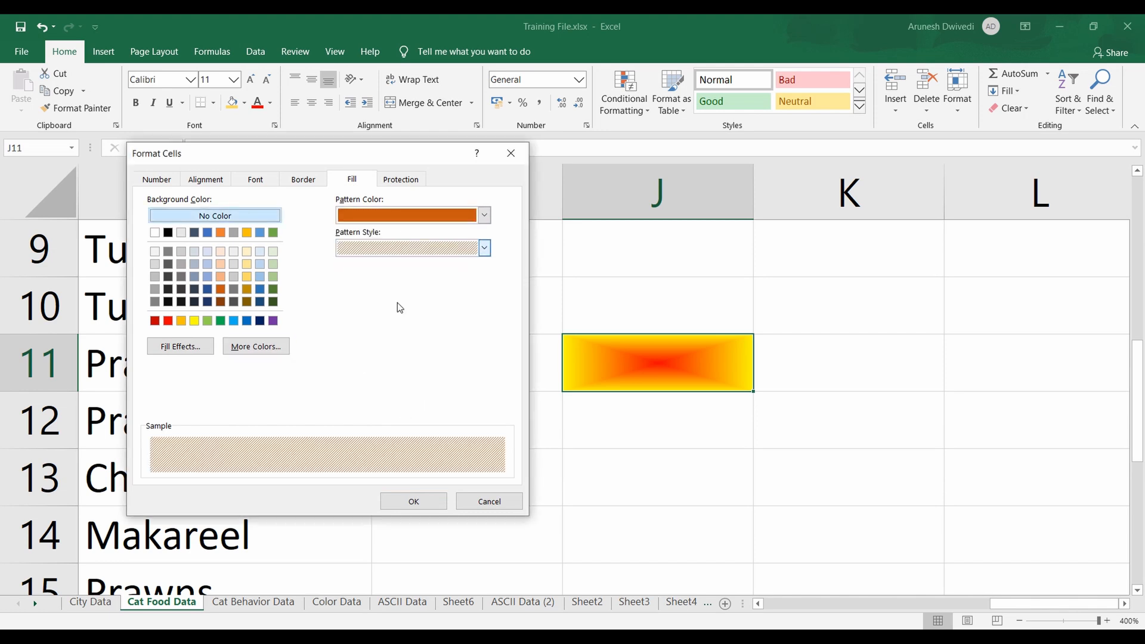
click(169, 276)
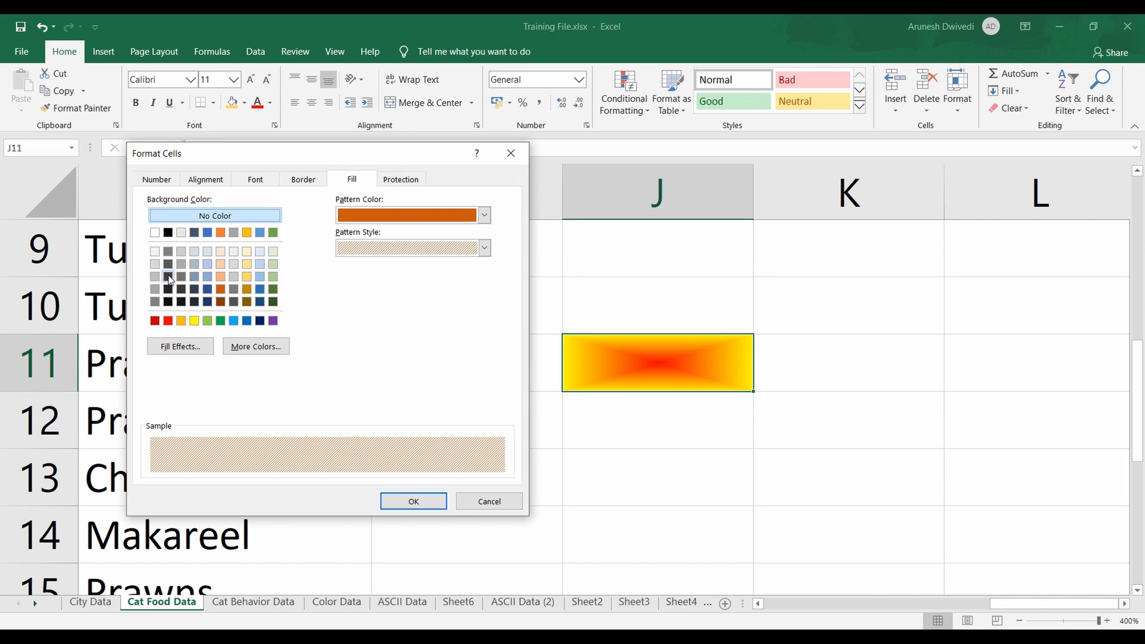
click(412, 500)
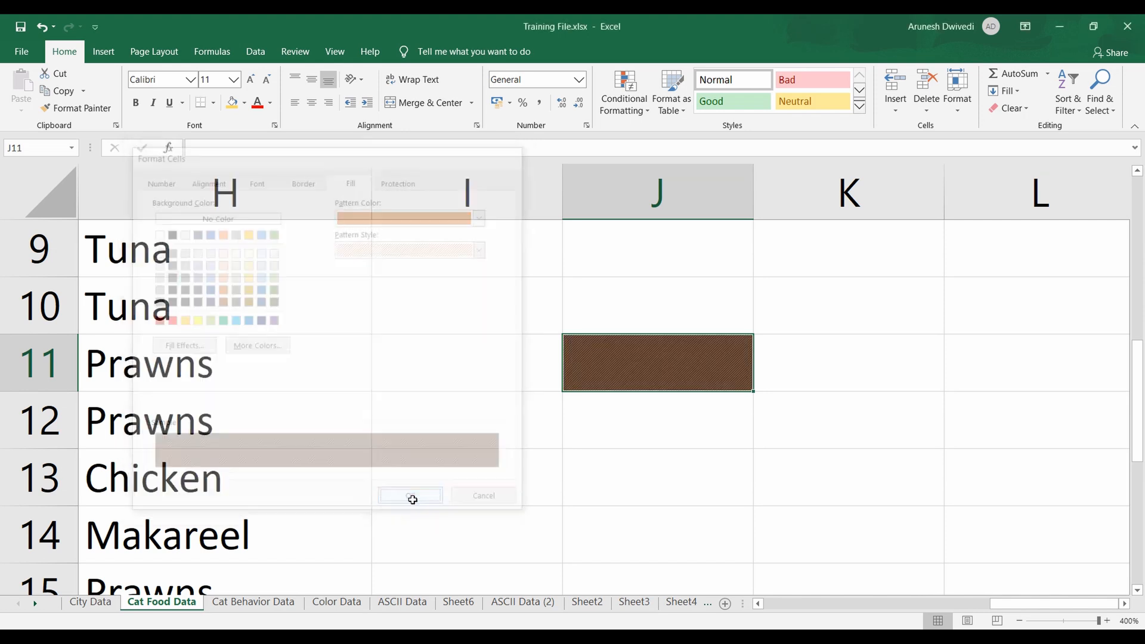
Undo the last pattern fill on cell J11 and fill the cell with the most recently used solid gold
click(659, 442)
click(615, 373)
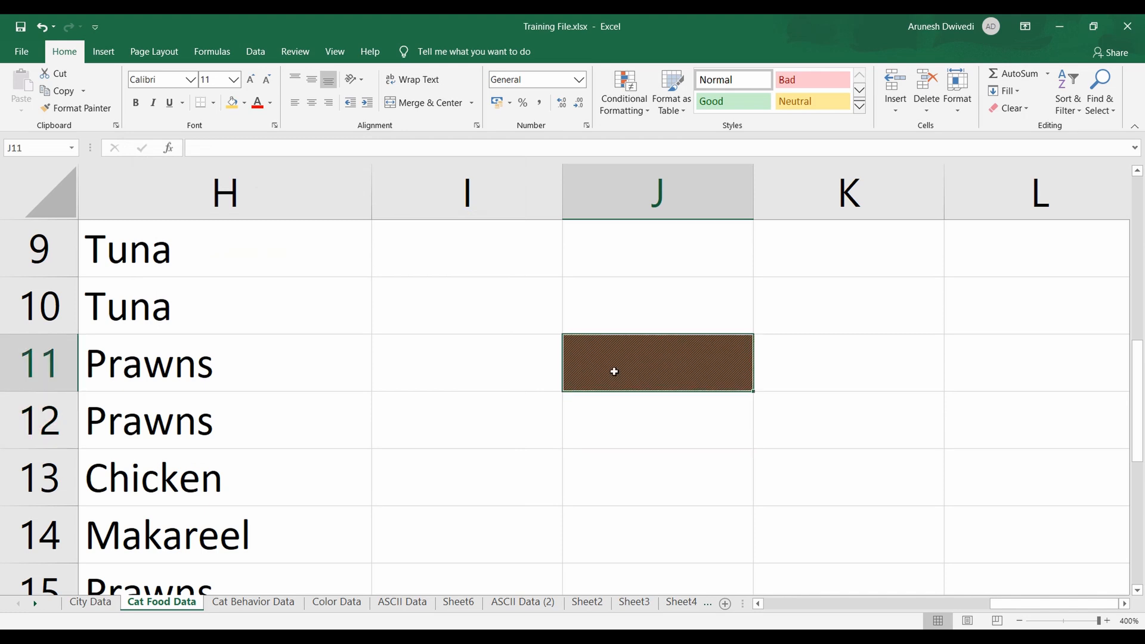
key(ctrl+z)
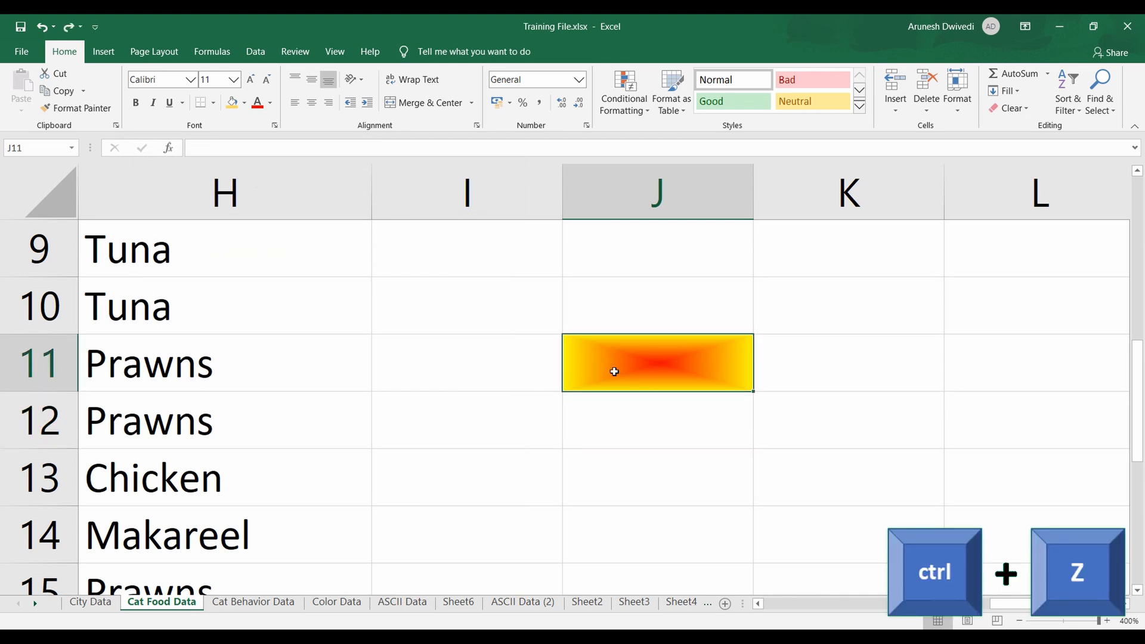
click(232, 104)
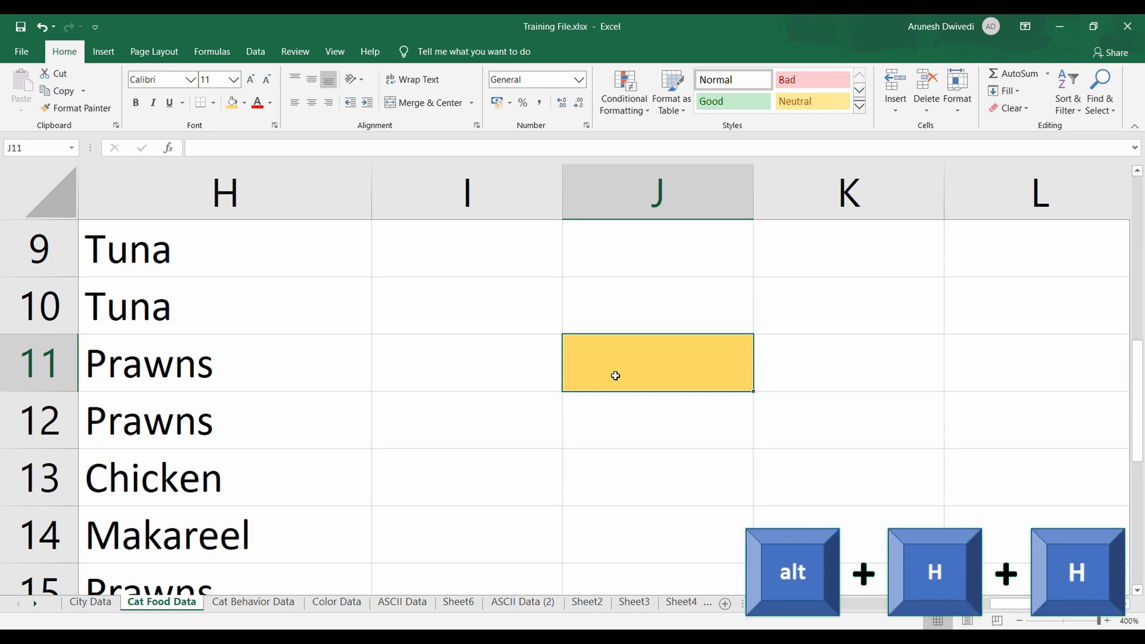
Open the custom fill colors for cell J11 and mix a darker green with RGB 26, 154, 75
key(alt)
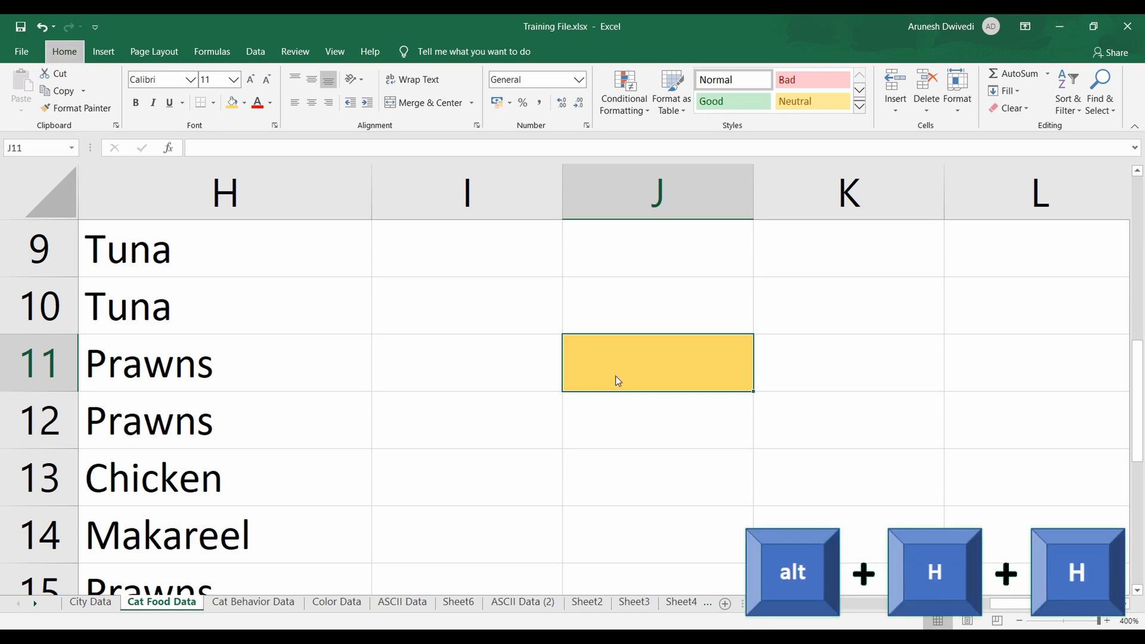
key(h)
key(h)
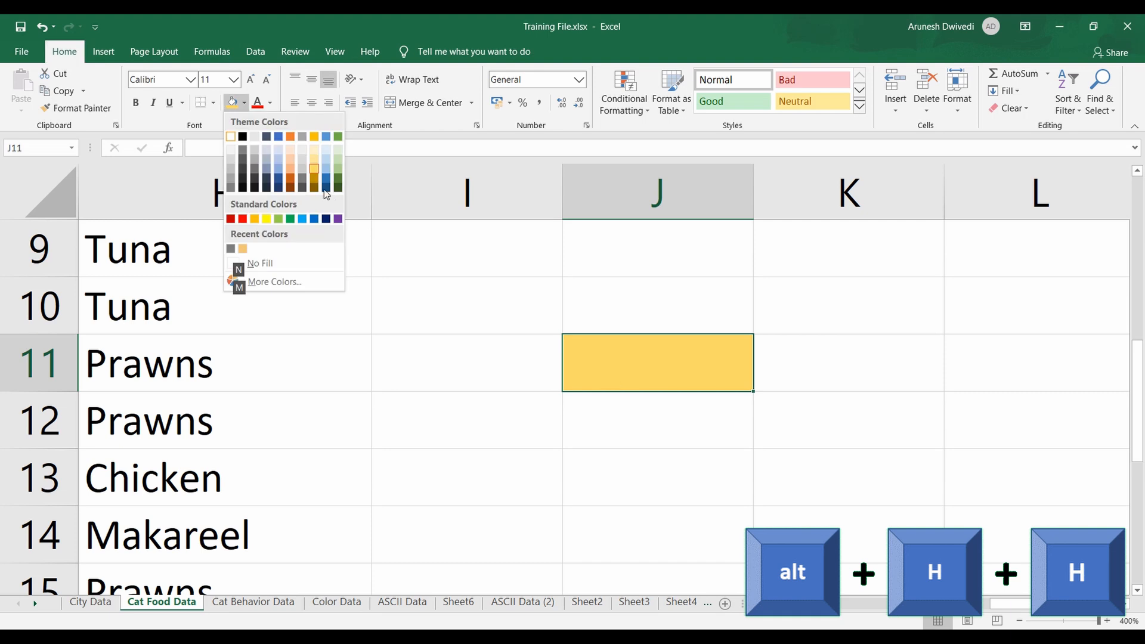
click(297, 281)
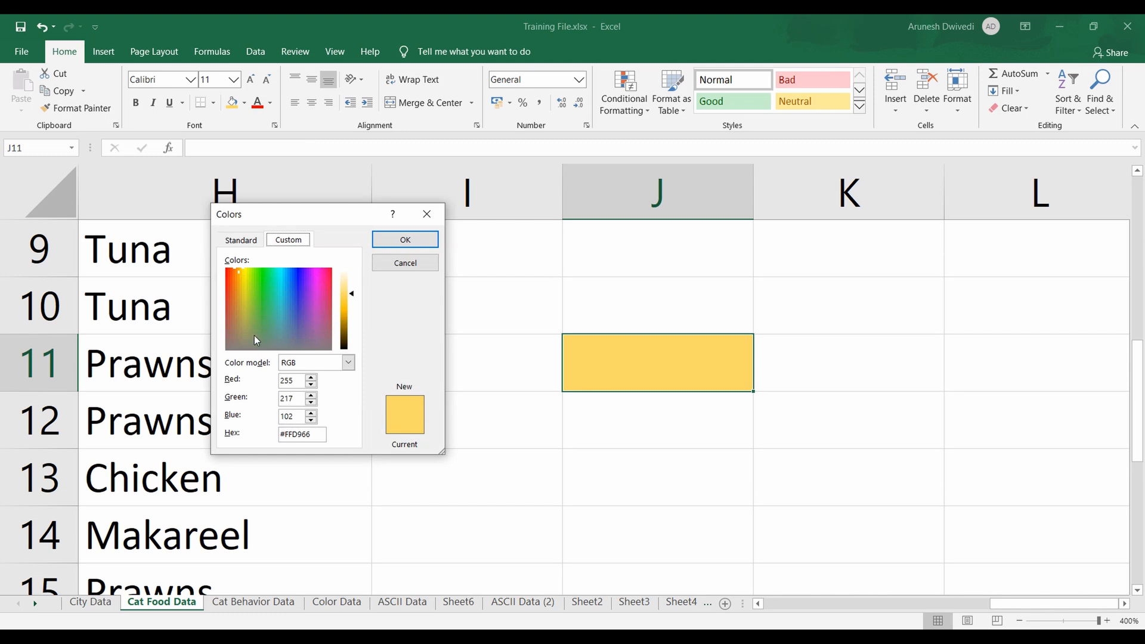
click(233, 288)
drag(232, 288, 267, 293)
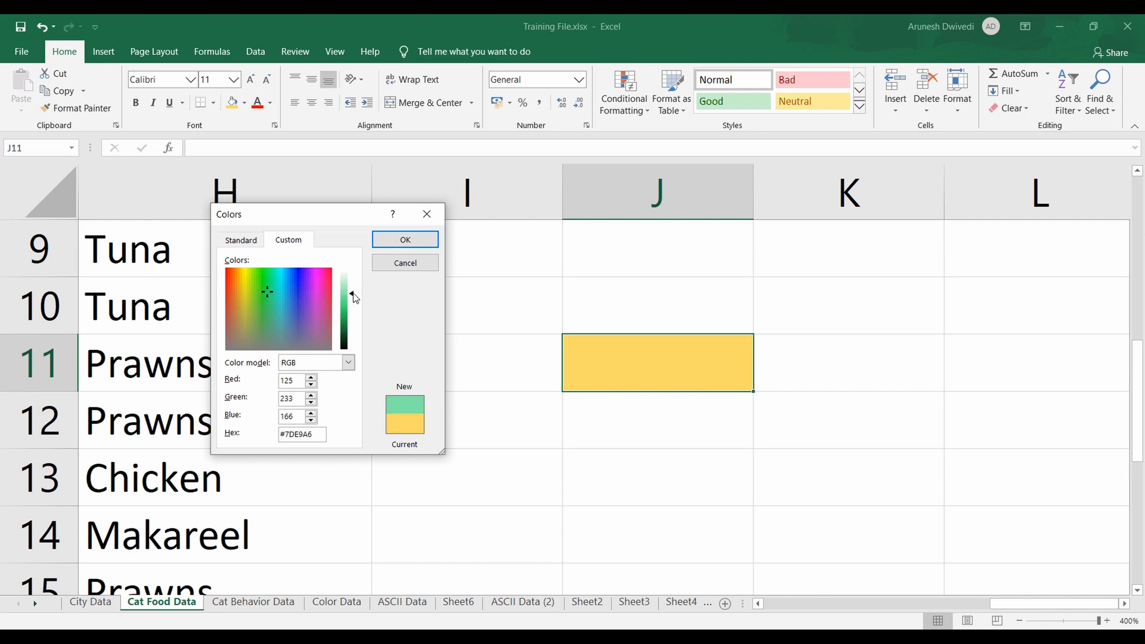
drag(352, 292, 347, 323)
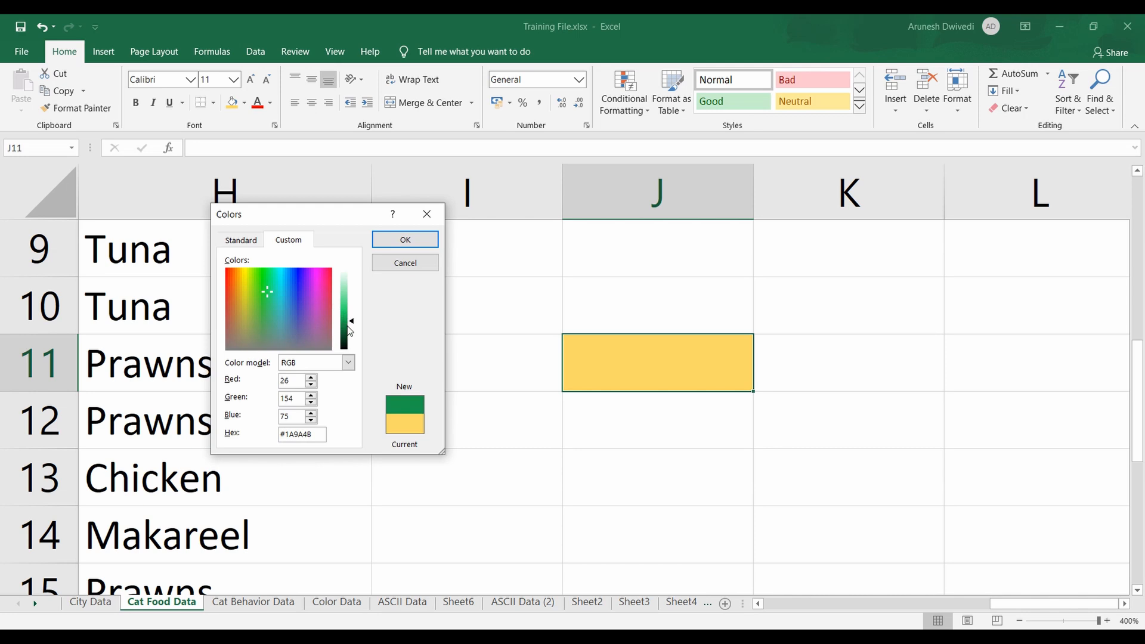
Set the custom fill color's RGB values to red 128, green 127 and blue 127
double_click(295, 380)
text(128)
key(Tab)
text(127)
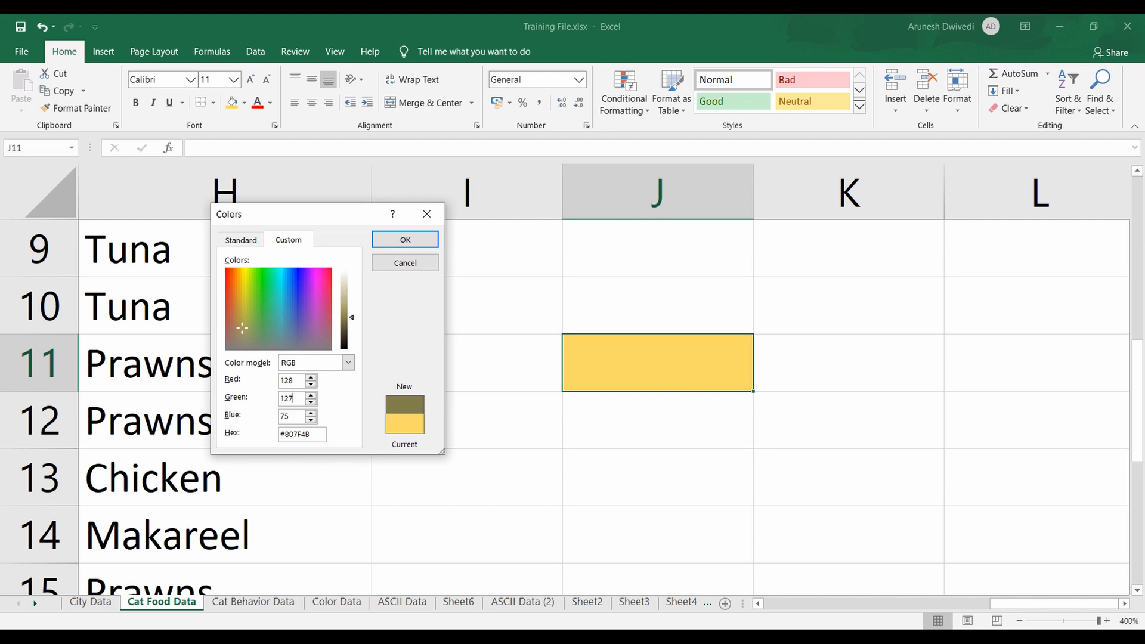
key(Tab)
text(127)
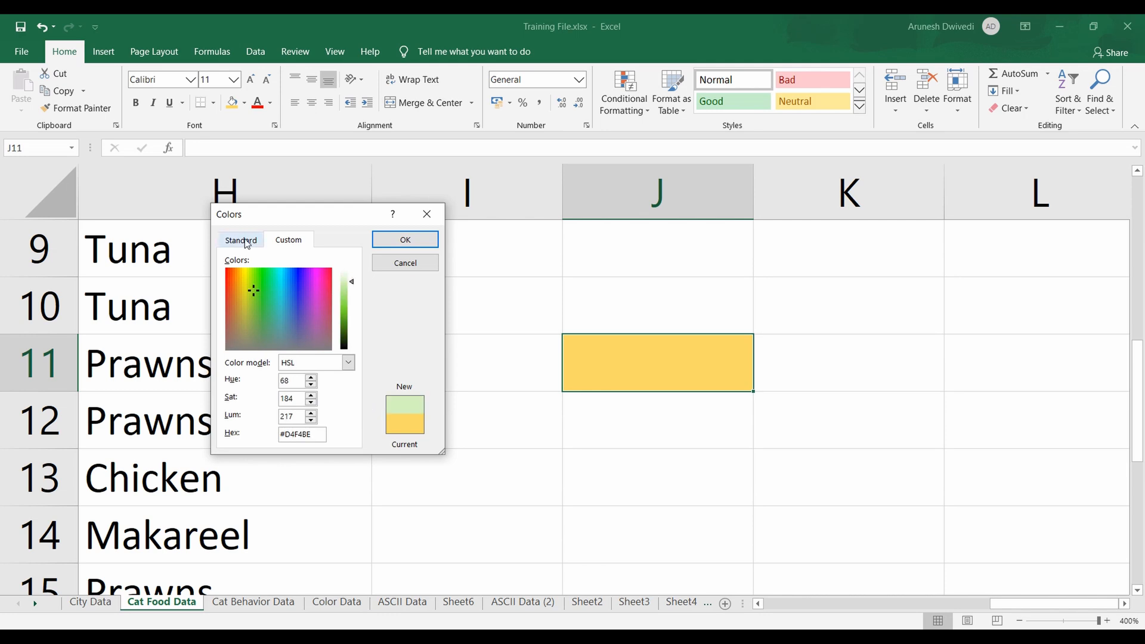
Darken the custom light green to RGB 103, 203, 35 and apply it as cell J11's fill
click(246, 242)
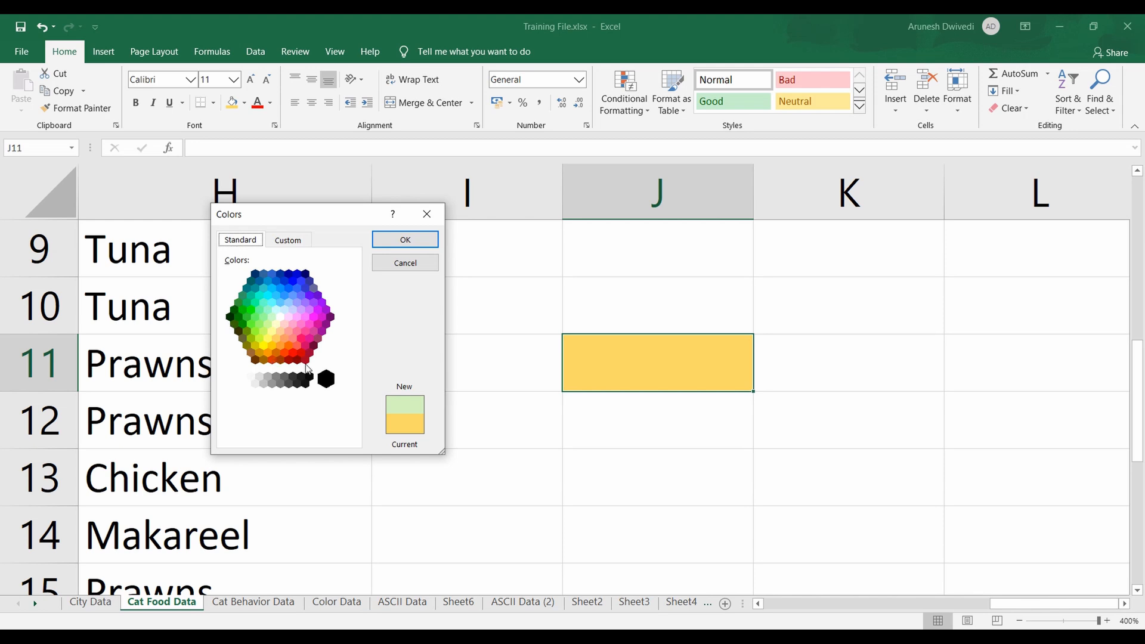
click(285, 241)
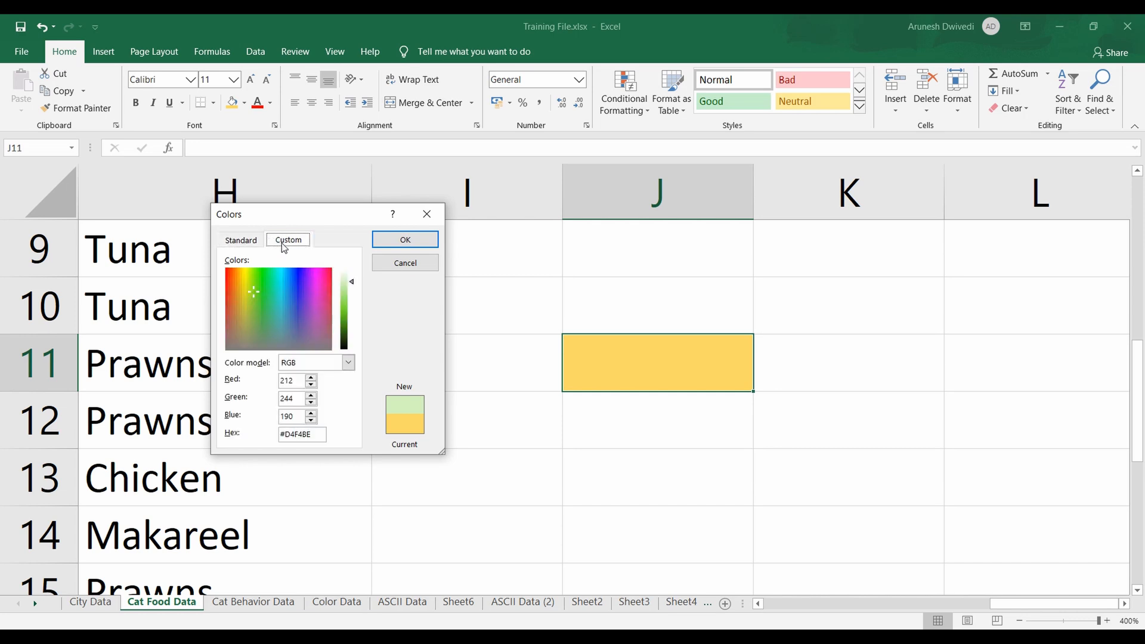
mouse_move(352, 313)
mouse_down()
mouse_move(352, 334)
mouse_move(352, 316)
mouse_up()
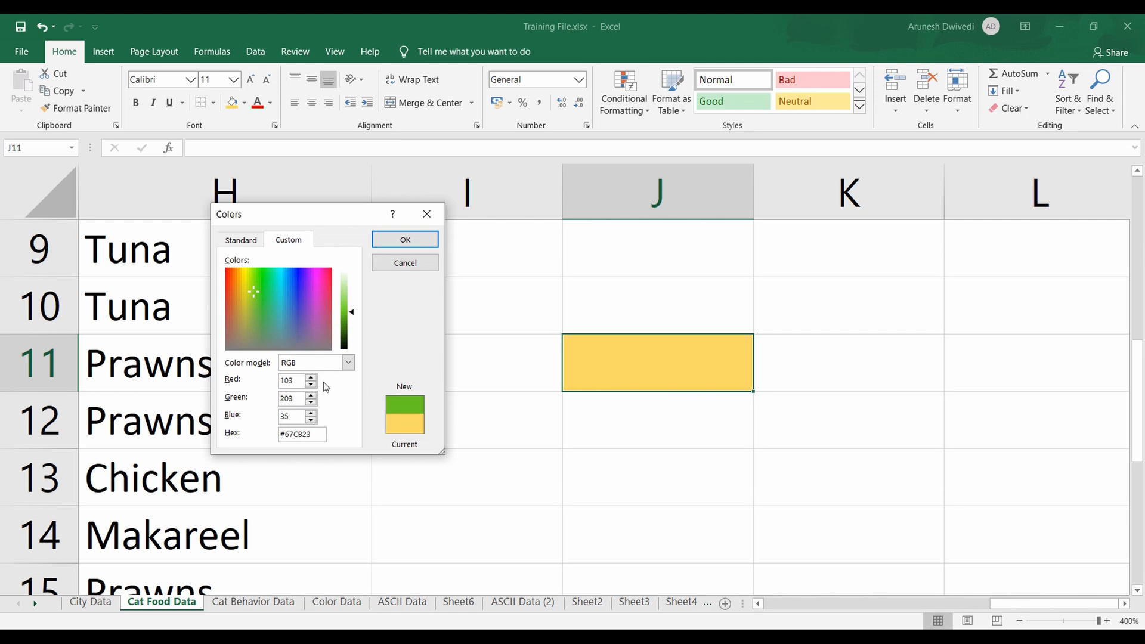
click(399, 240)
click(502, 414)
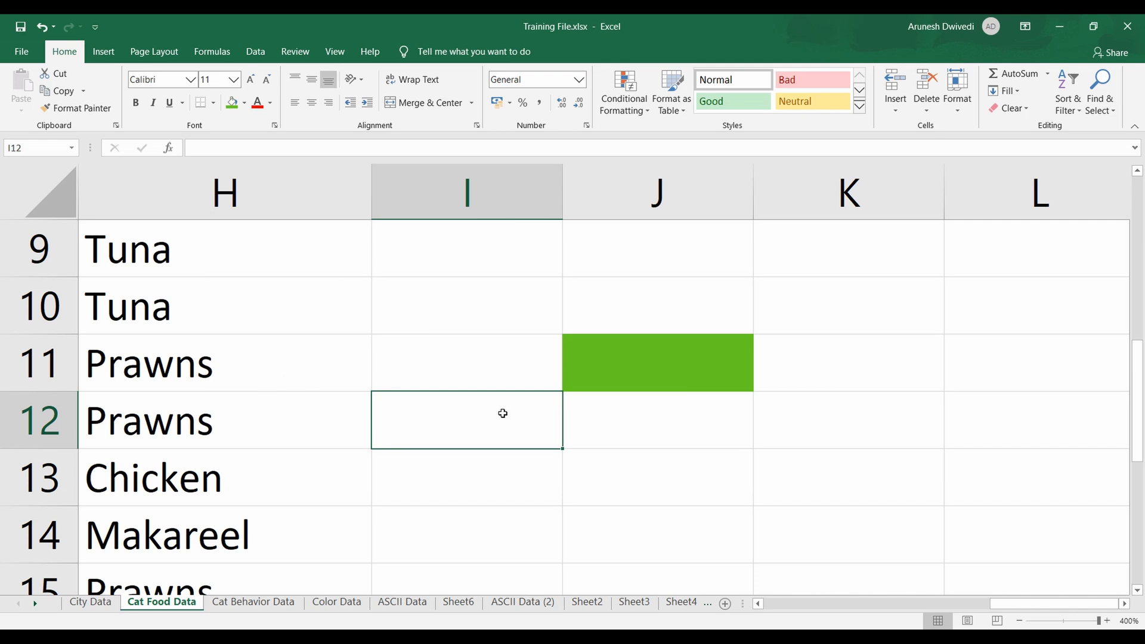
Copy the unfilled cell I10 over J11 to clear its green fill, and undo the paste
key(Up)
key(Up)
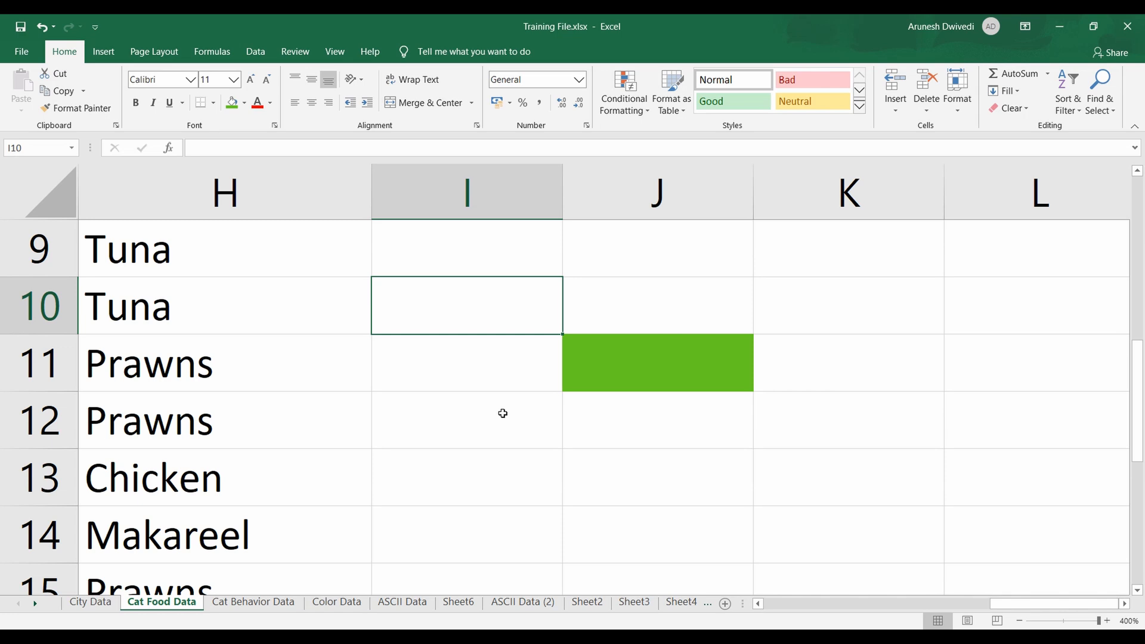
key(Left)
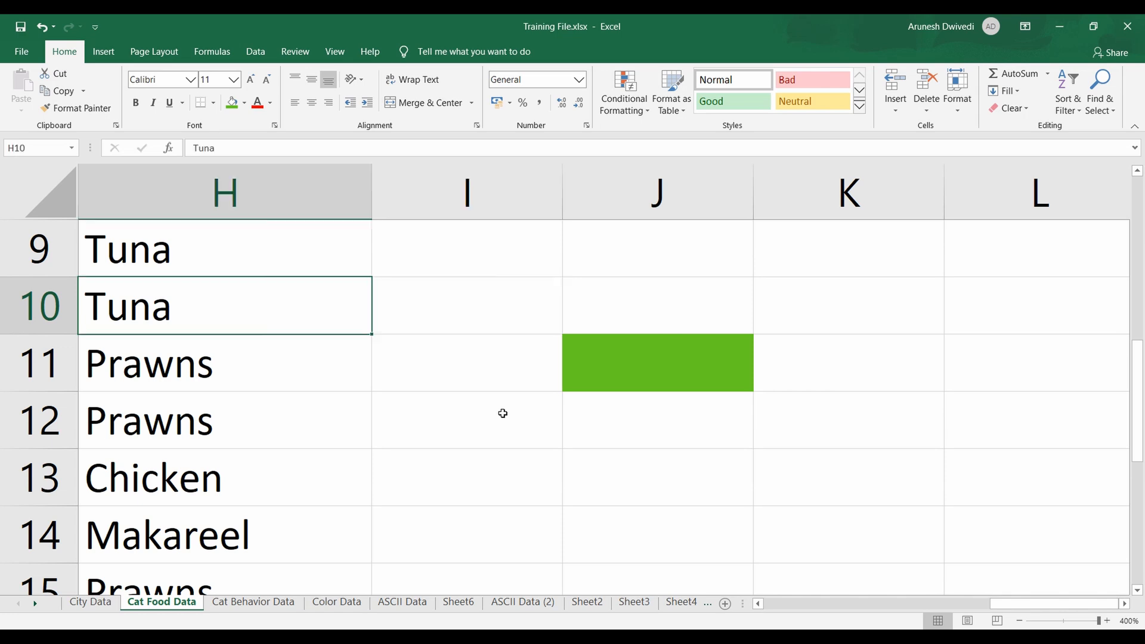
key(Up)
key(Right)
key(Right)
key(Left)
key(Down)
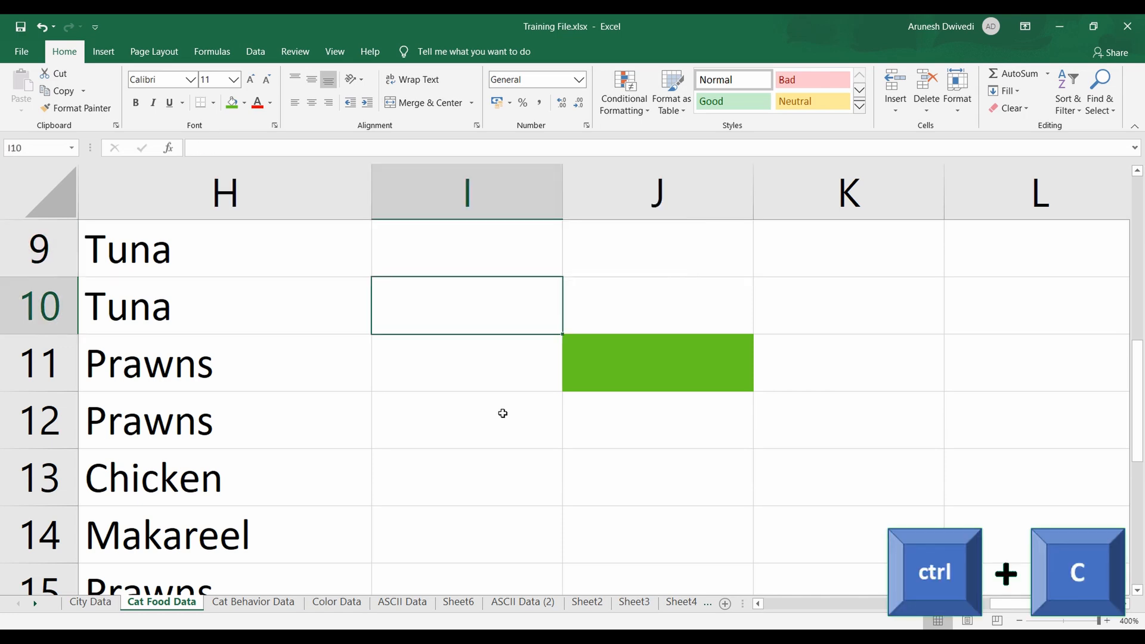
key(ctrl+c)
key(Right)
key(Down)
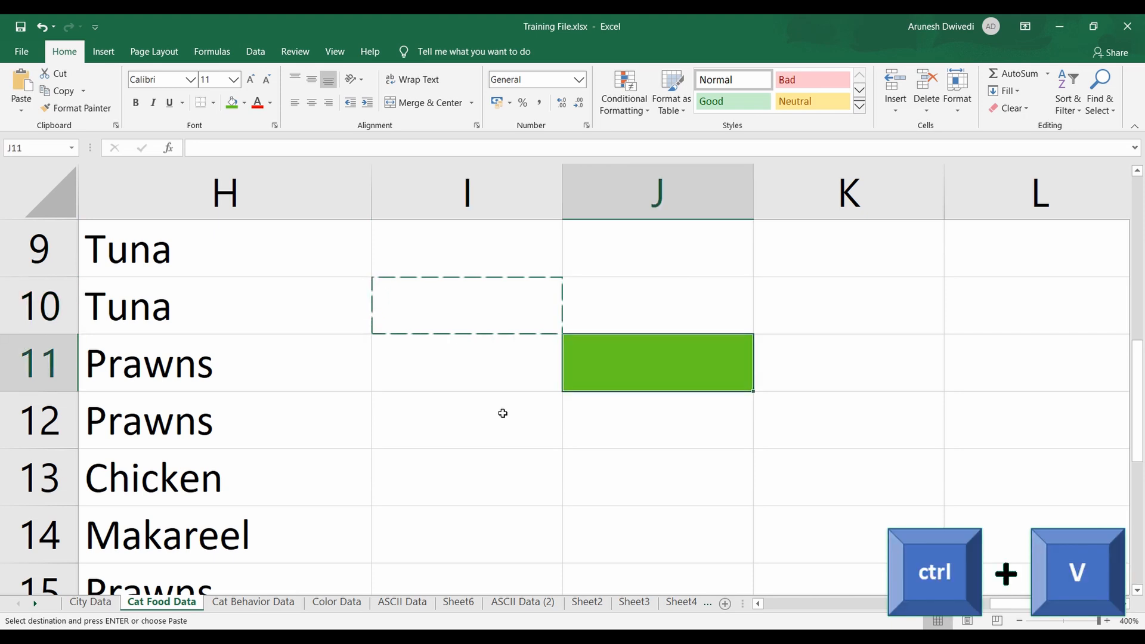
key(ctrl+v)
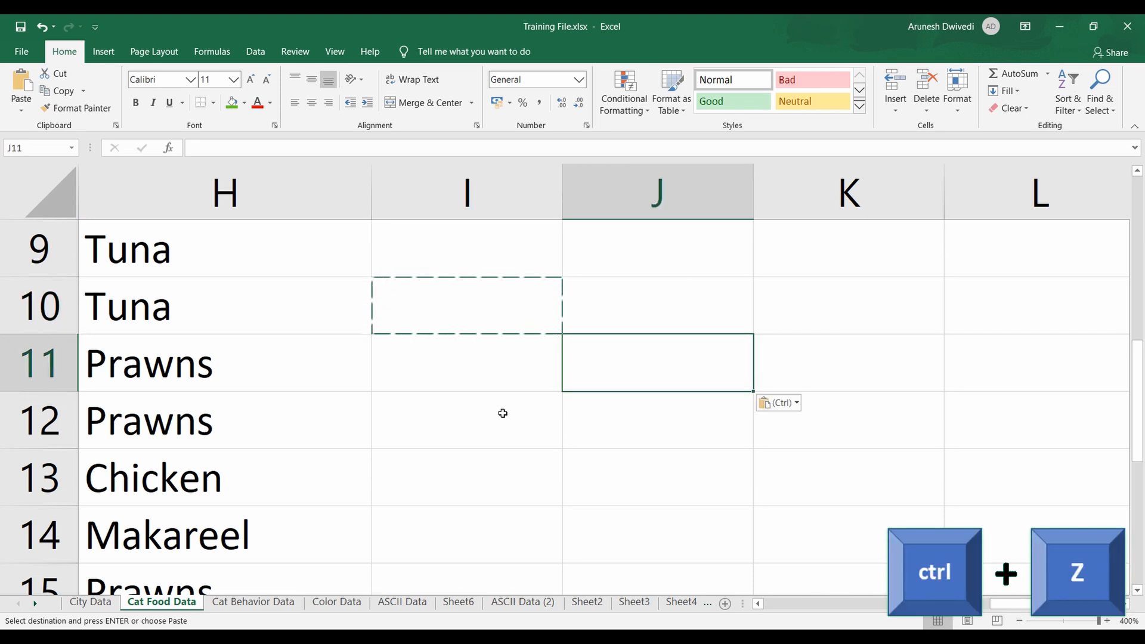
key(ctrl+z)
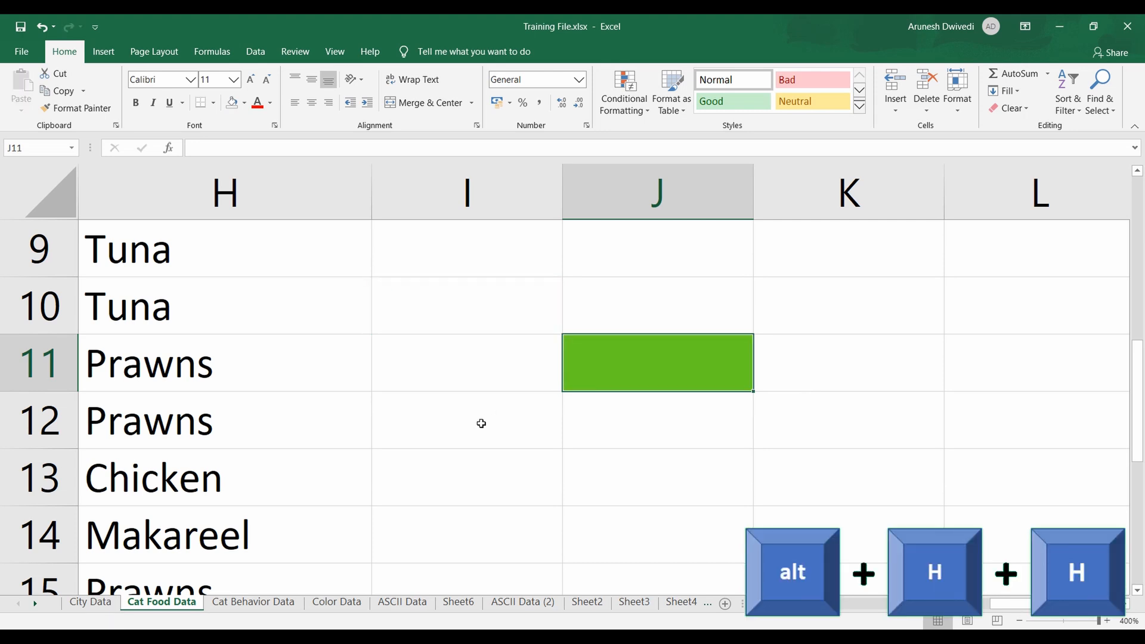
Remove the green fill from cell J11 with the No Fill option
key(alt)
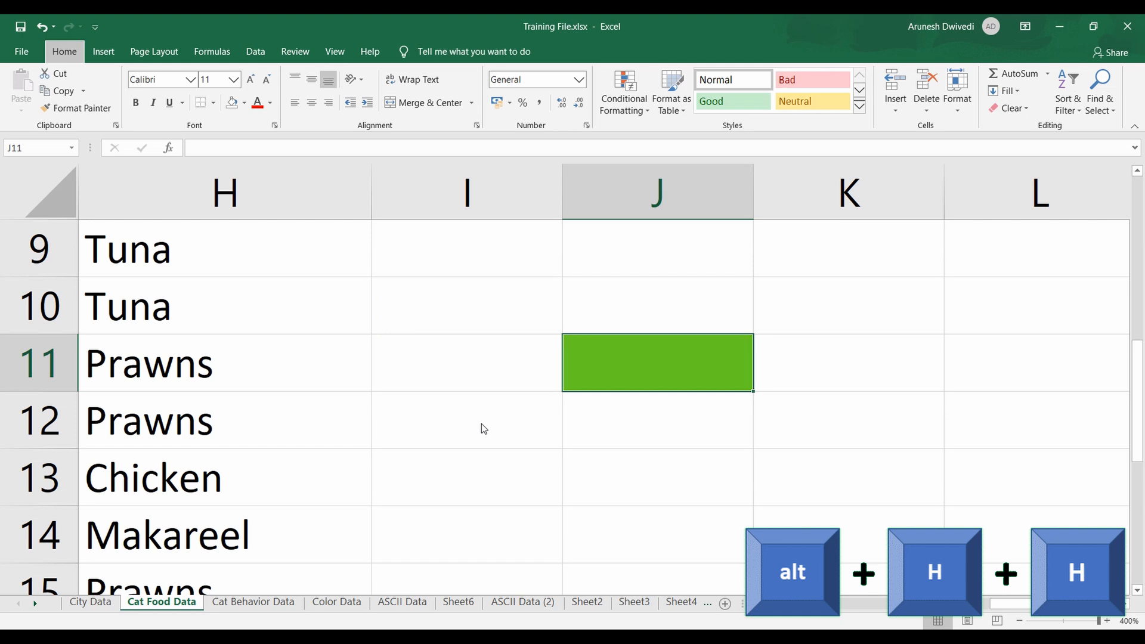
key(h)
key(h)
key(Down)
key(Down)
key(Down)
key(Down)
key(Down)
key(Down)
key(Down)
key(Down)
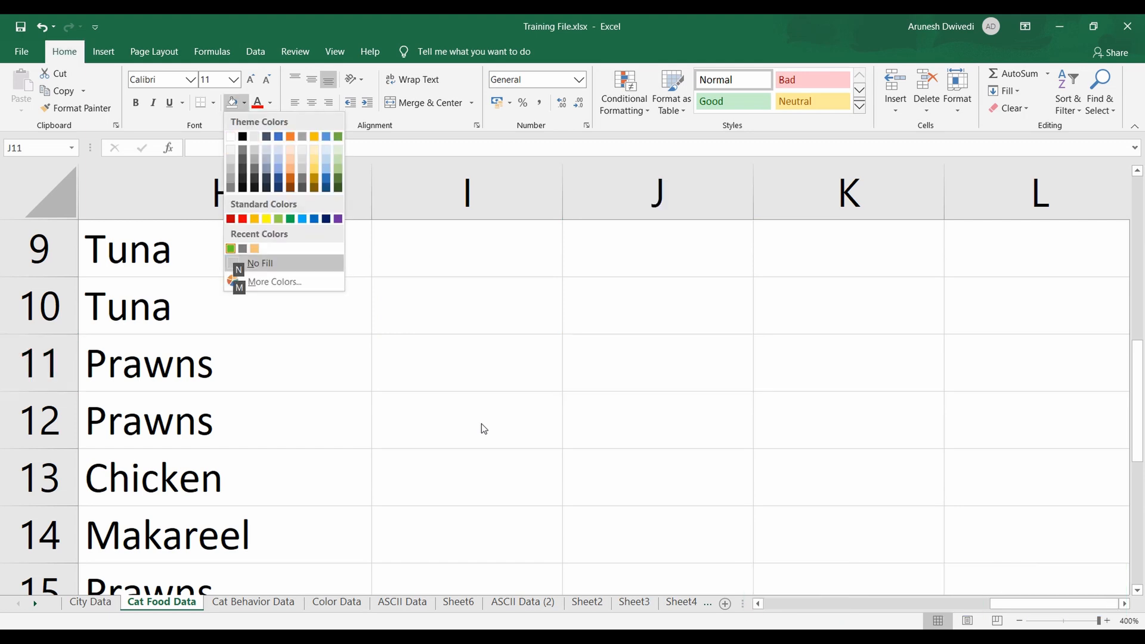
key(Return)
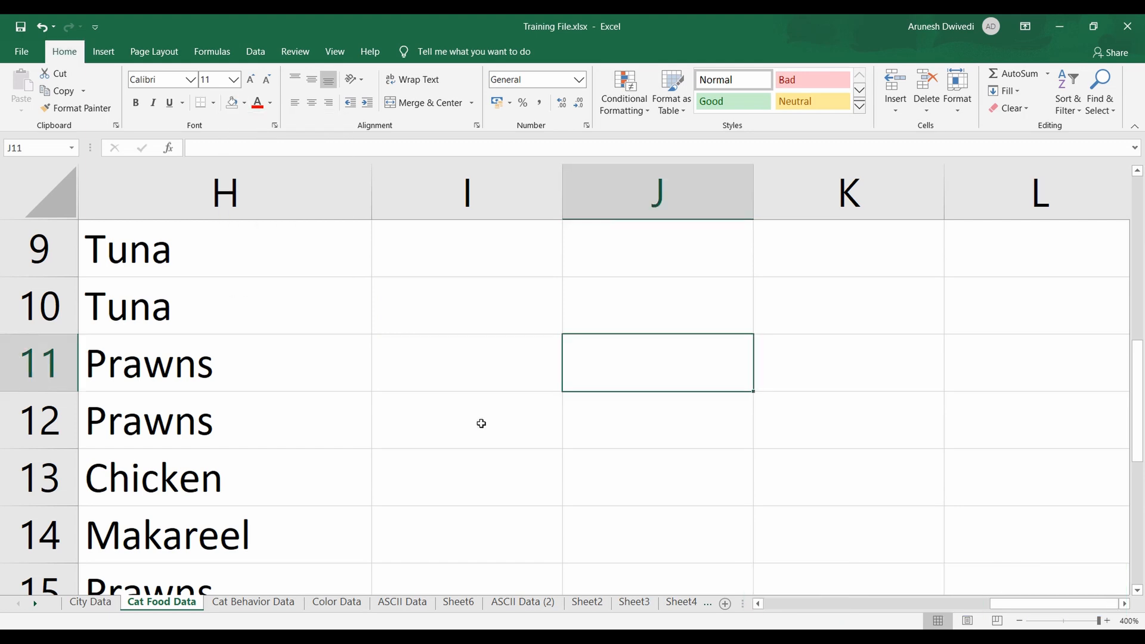
key(Left)
key(Right)
key(Right)
key(Left)
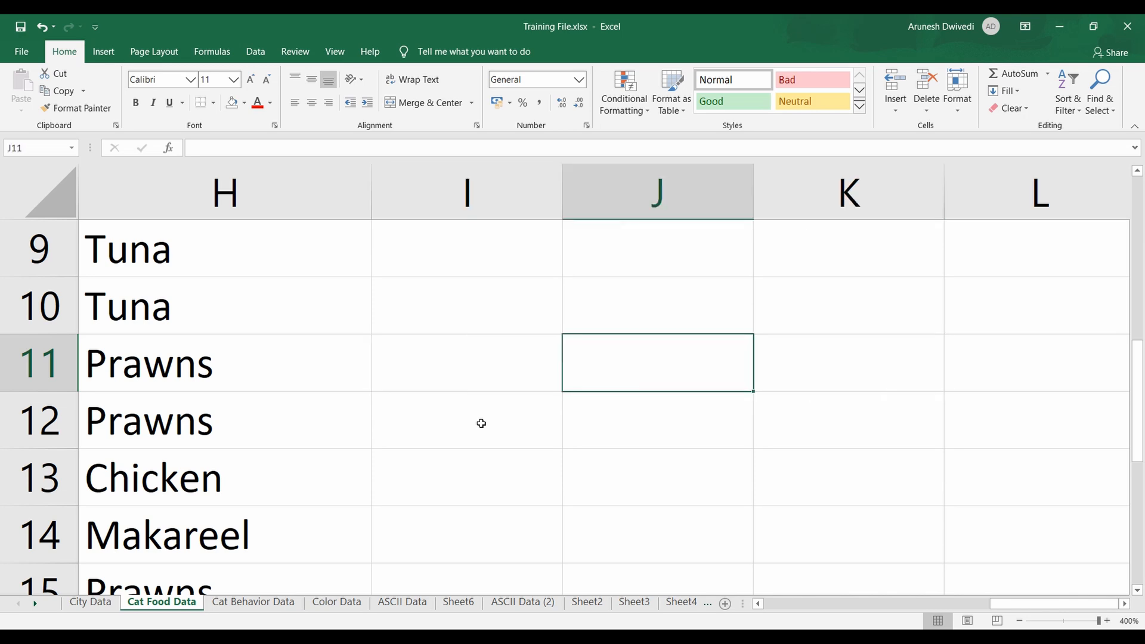